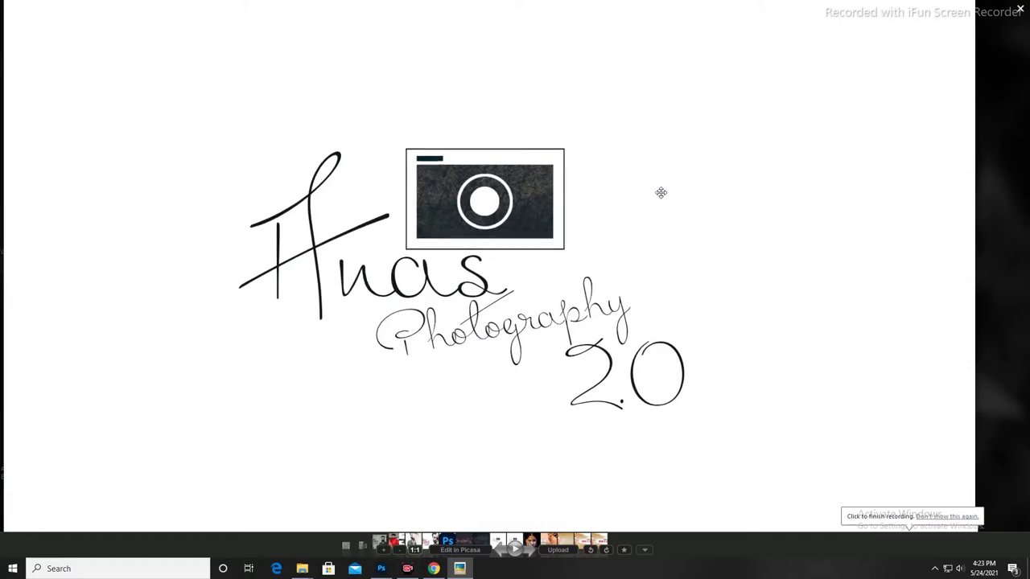
- Open the acne portrait from its folder in Photoshop
left_click(410, 522)
right_click(658, 152)
left_click(547, 398)
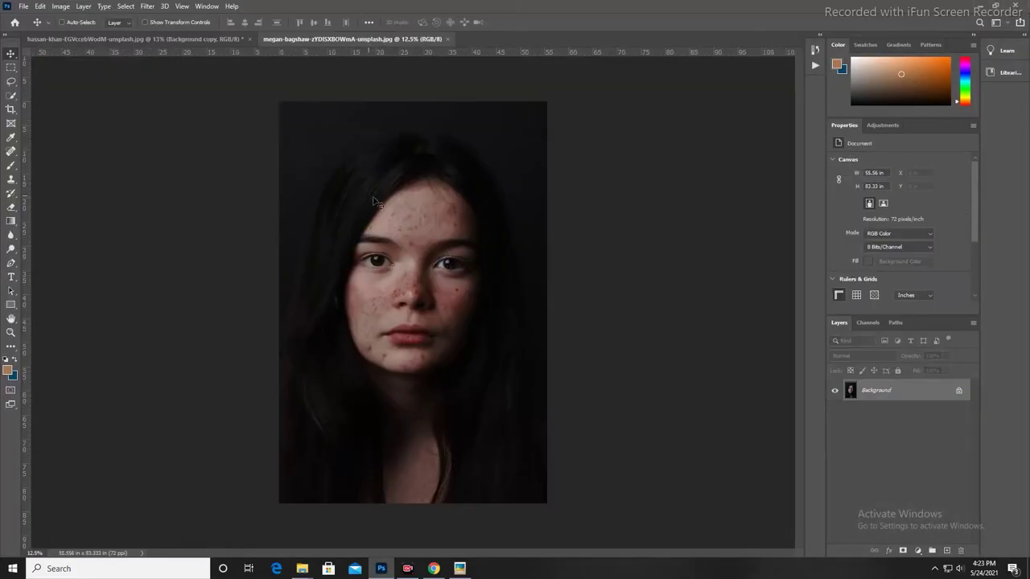
key("ctrl+plus")
key("ctrl+plus")
key("ctrl+plus")
key("ctrl+minus")
- Duplicate the Background layer into a Background copy layer
right_click(926, 392)
left_click(950, 416)
key("Return")
key("ctrl+plus")
scroll(404, 228, "down", 3)
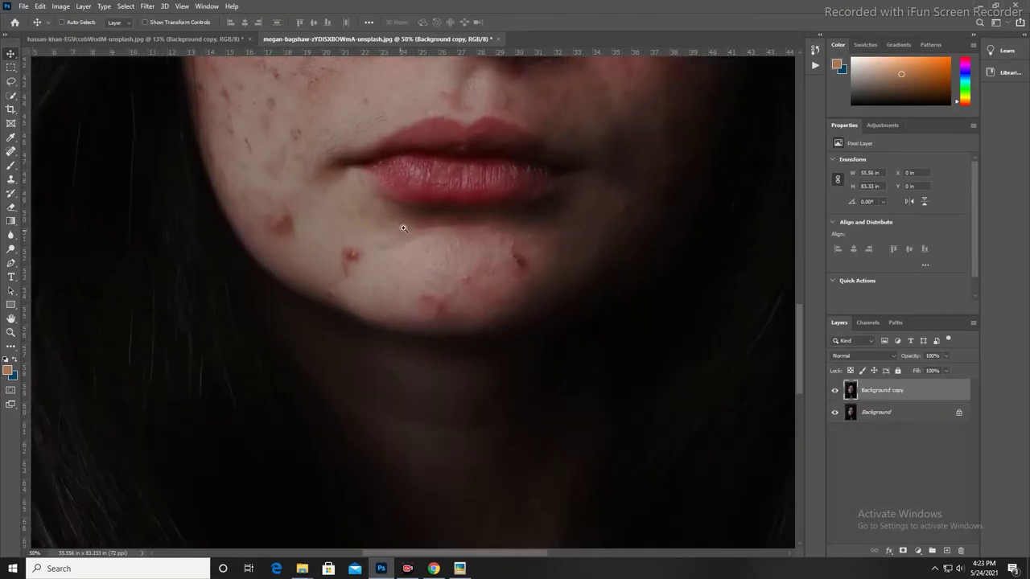
- Select the Spot Healing Brush and zoom in on the chin blemishes
left_click(404, 228)
key("j")
key("ctrl+plus")
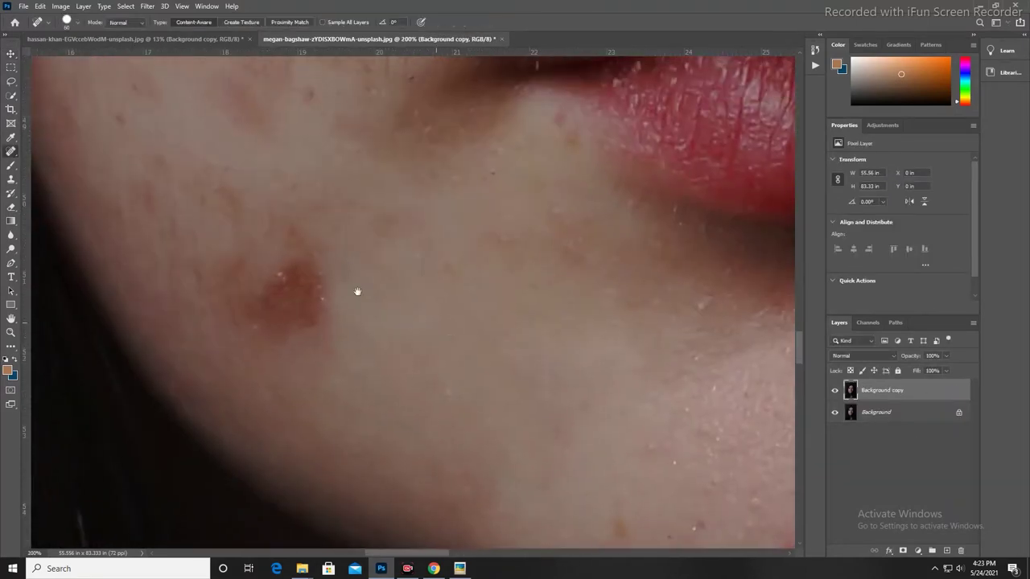
scroll(426, 276, "up", 5)
scroll(425, 276, "left", 2)
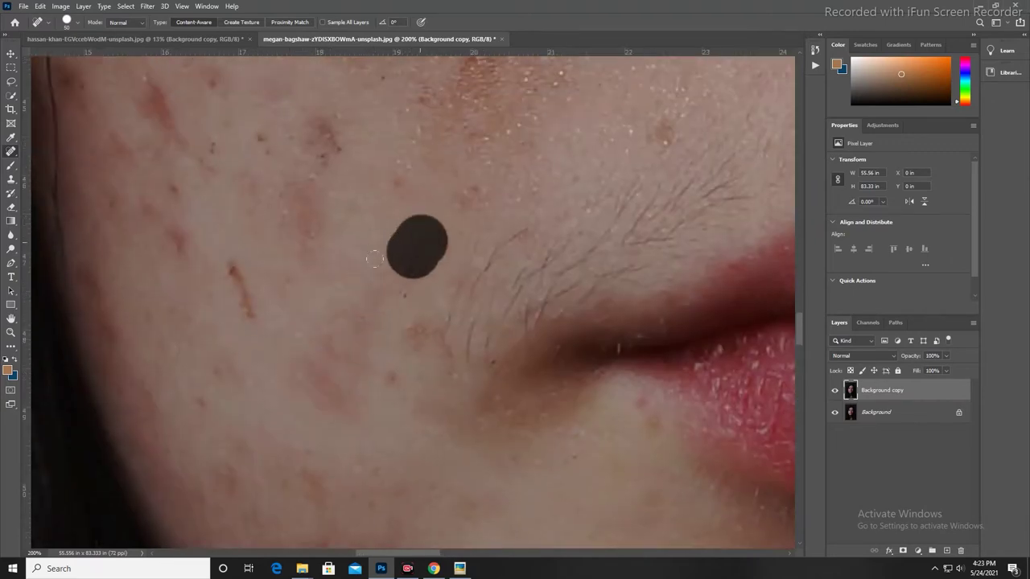
scroll(405, 244, "up", 4)
scroll(404, 244, "left", 3)
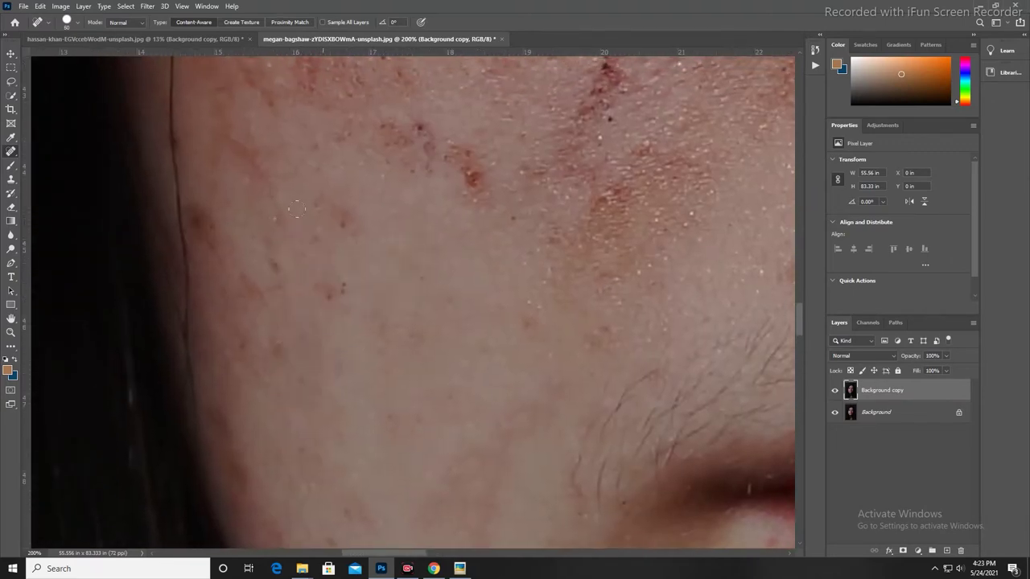
scroll(285, 334, "down", 3)
scroll(382, 303, "right", 5)
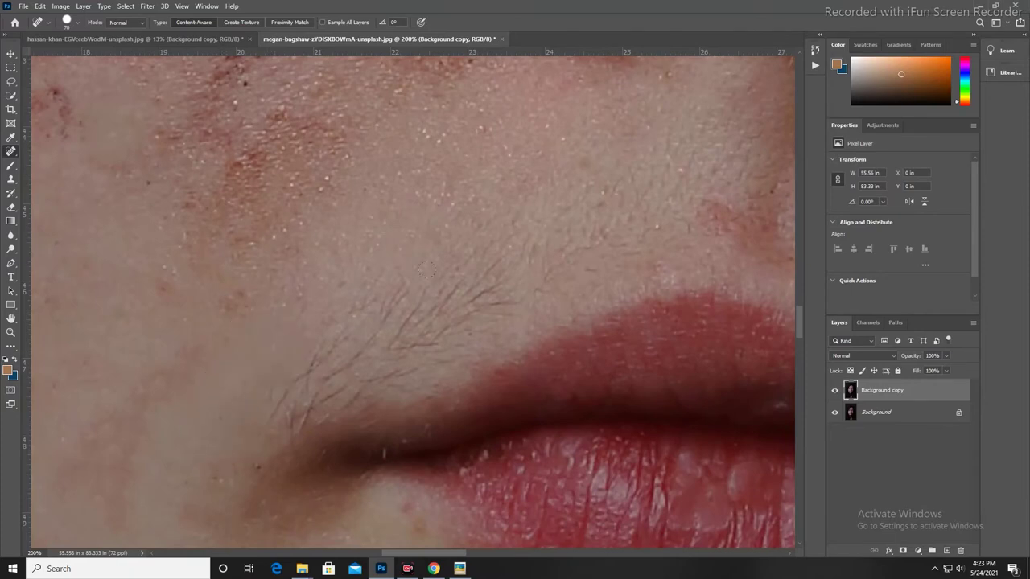
scroll(322, 349, "down", 2)
scroll(336, 285, "right", 4)
scroll(515, 201, "down", 4)
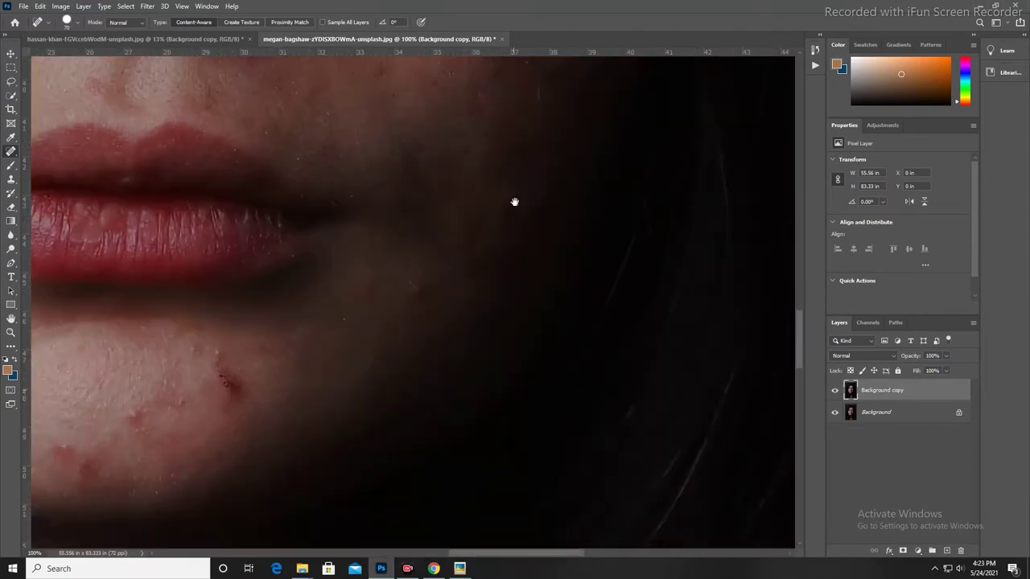
scroll(515, 201, "up", 1)
scroll(310, 309, "down", 2)
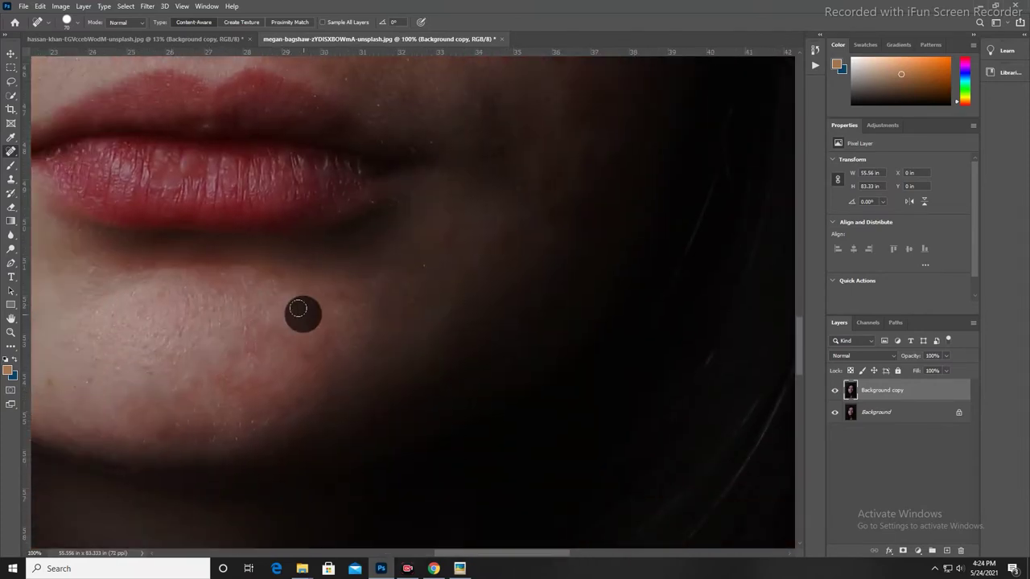
scroll(469, 375, "up", 3)
scroll(424, 267, "up", 3)
- Spot-heal seven blemishes across the cheek
left_click(402, 263)
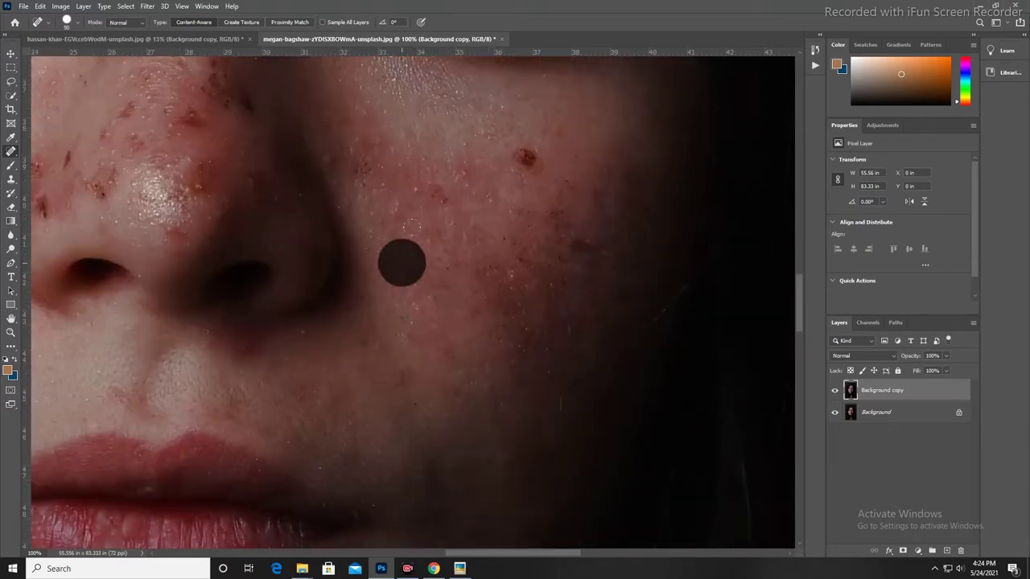
left_click(530, 160)
left_click(570, 238)
left_click(551, 208)
left_click(630, 168)
left_click(357, 122)
left_click(487, 135)
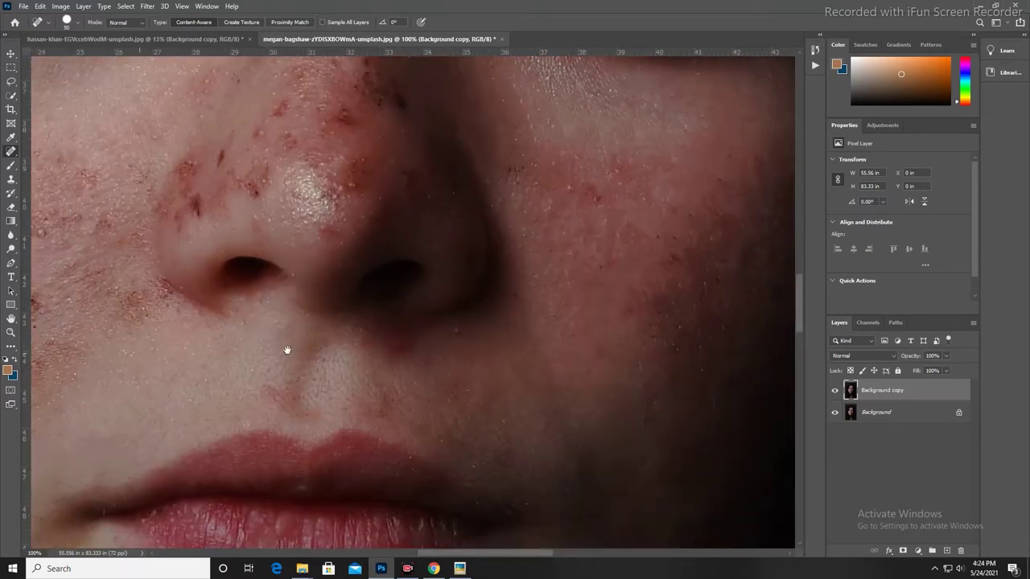
- Spot-heal the blemishes at the nose bridge, beside the nose and on the nose
scroll(285, 349, "left", 3)
scroll(322, 322, "up", 3)
left_click(427, 282)
left_click(453, 361)
key("ctrl+plus")
mouse_move(354, 308)
left_mouse_down()
mouse_move(375, 297)
mouse_move(513, 56)
left_mouse_up()
left_click(499, 260)
right_click(11, 151)
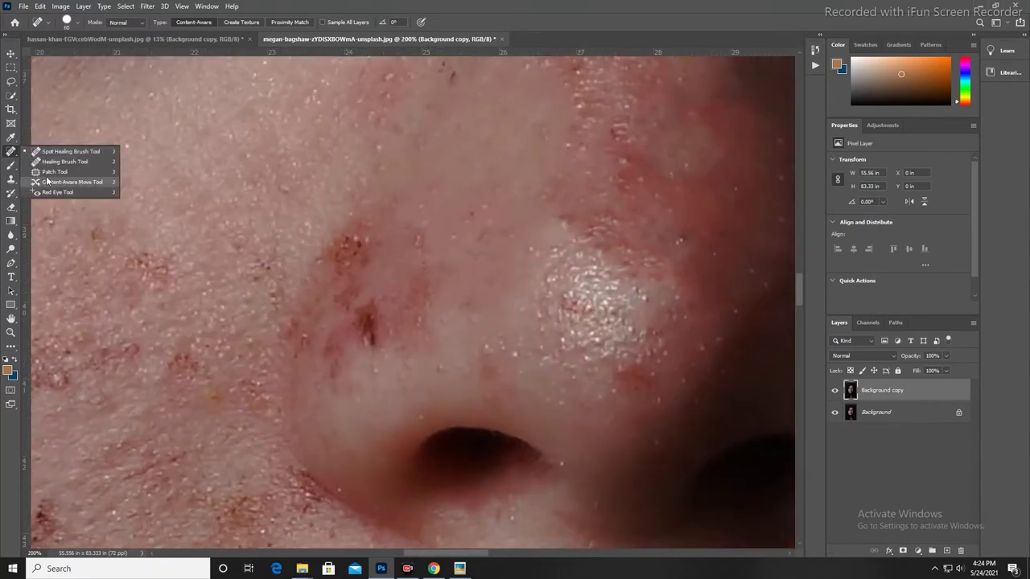
- Patch two blotchy blemishes on the nose with nearby clean skin
left_click(48, 172)
left_click_drag(364, 335, 424, 271)
scroll(425, 272, "up", 2)
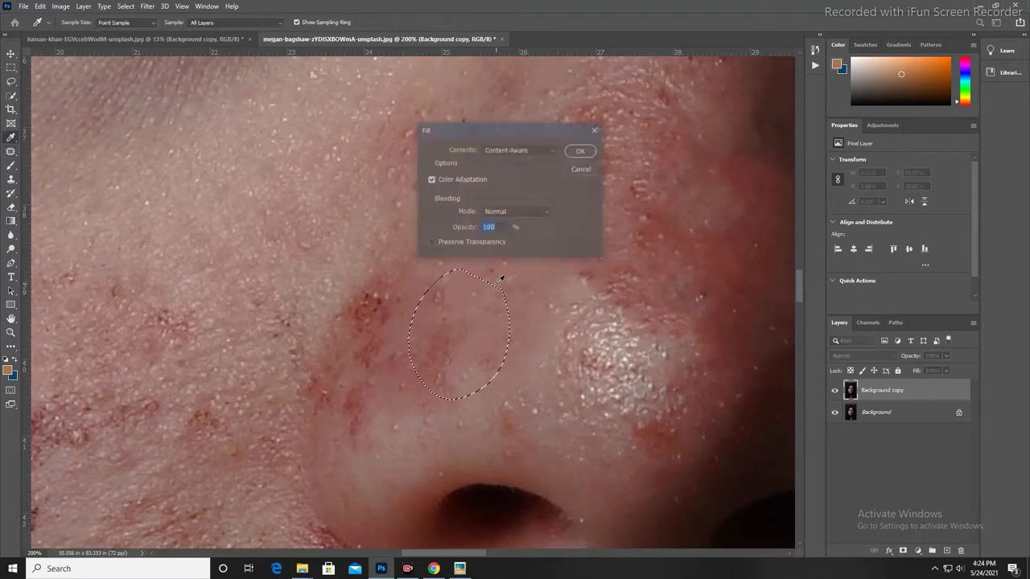
key("ctrl+d")
left_click_drag(358, 311, 352, 416)
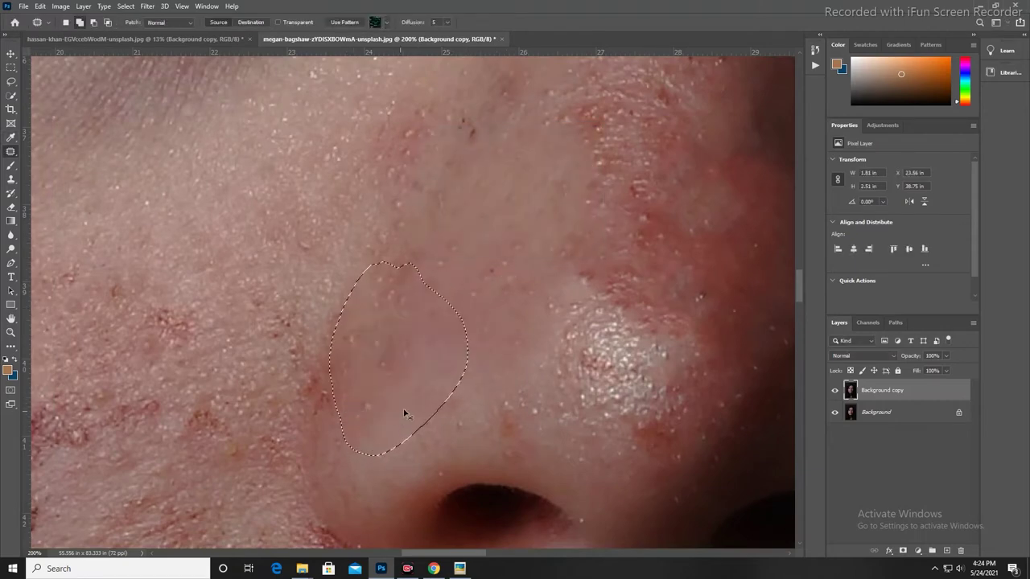
scroll(394, 416, "down", 5)
scroll(636, 322, "up", 5)
- Patch two blemished areas on the forehead with nearby clean skin
left_click_drag(398, 193, 434, 225)
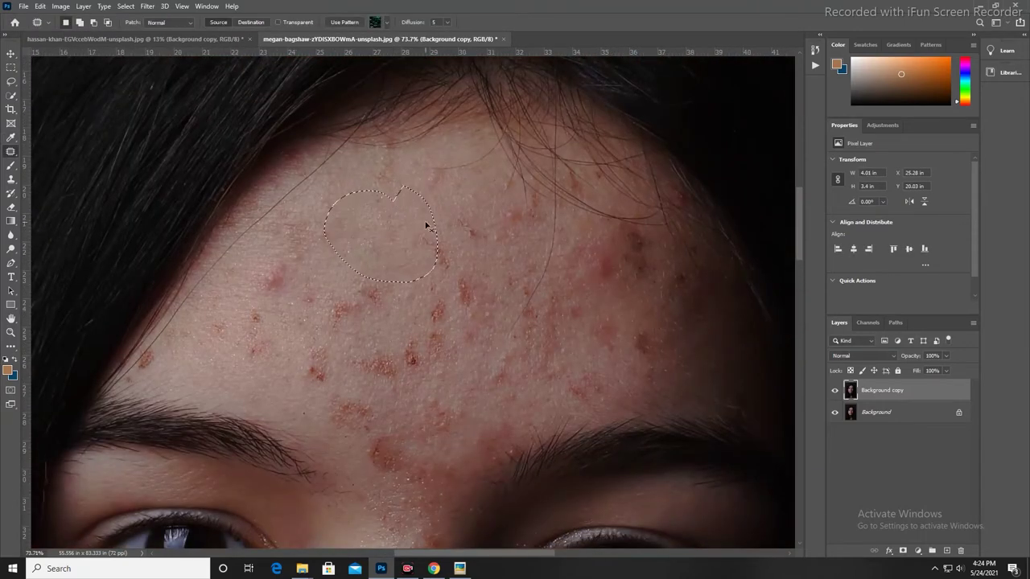
left_click_drag(321, 264, 404, 296)
key("ctrl+d")
key("ctrl+1")
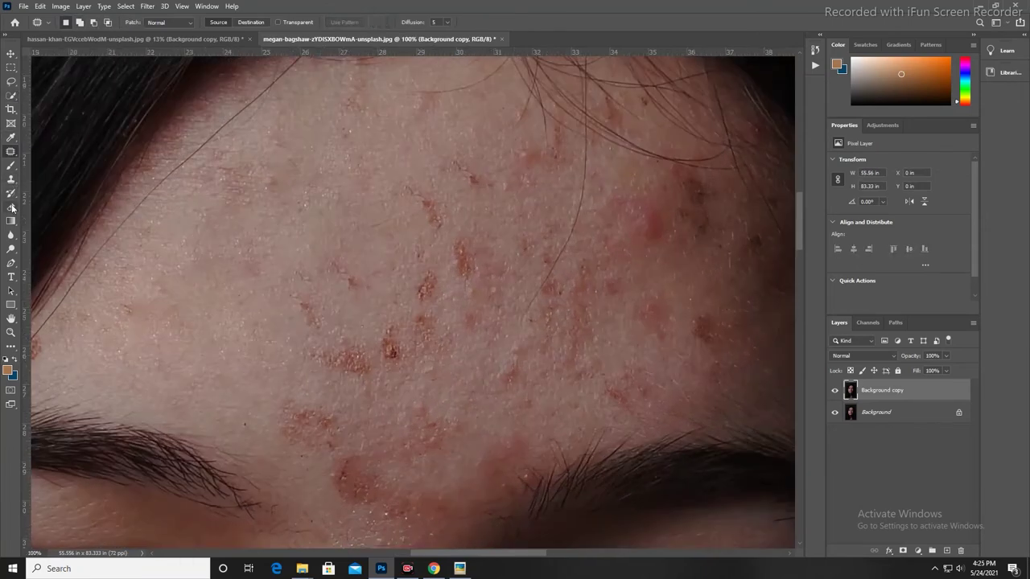
key("ctrl+plus")
right_click(11, 151)
left_click(64, 151)
- Pan across the forehead and spot-heal a first blemish on the left cheek
key("ctrl+minus")
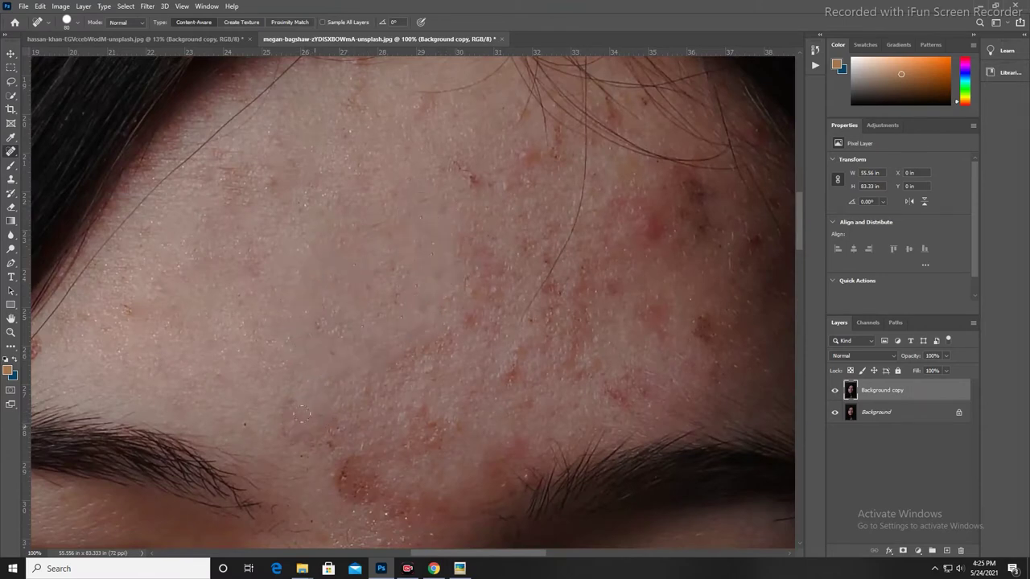
scroll(377, 287, "up", 2)
scroll(356, 172, "right", 1)
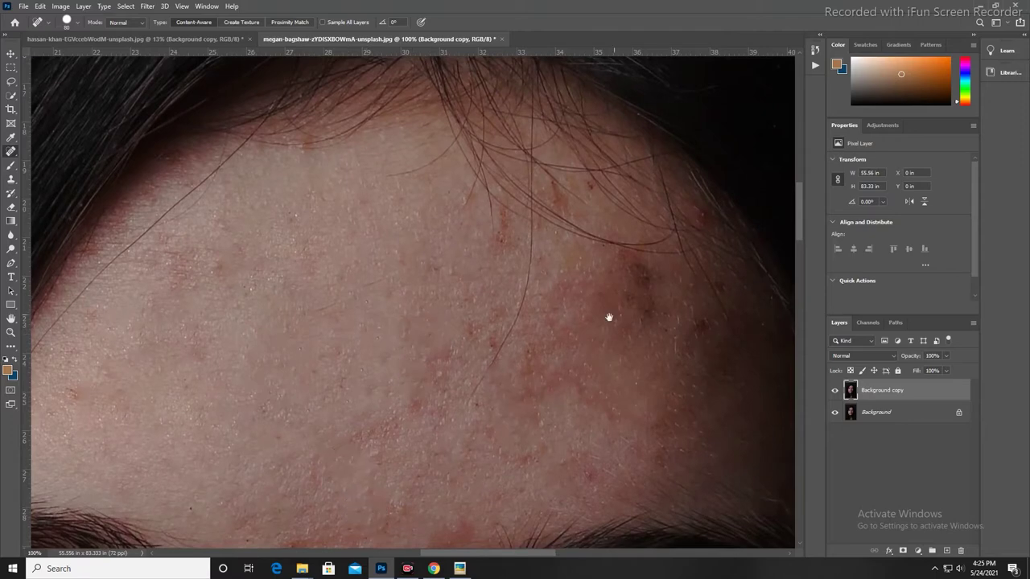
left_click_drag(609, 317, 462, 317)
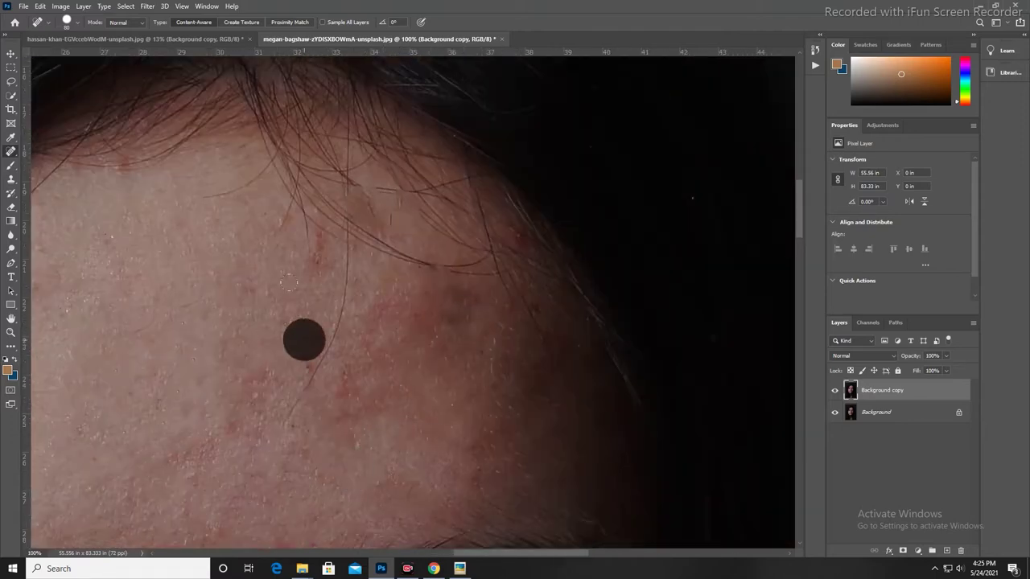
scroll(288, 284, "down", 5)
scroll(289, 283, "left", 2)
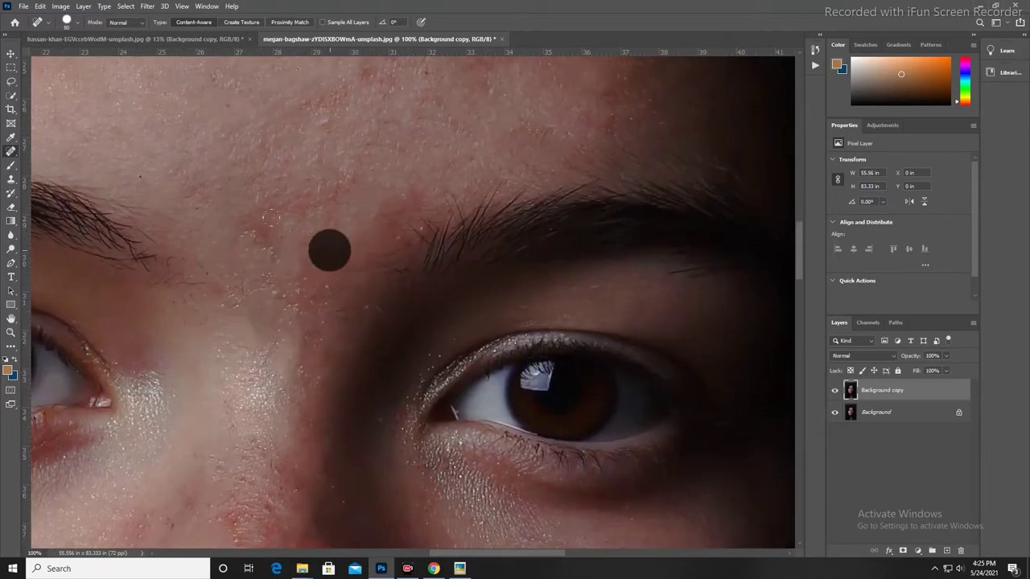
scroll(337, 321, "down", 5)
scroll(338, 322, "left", 2)
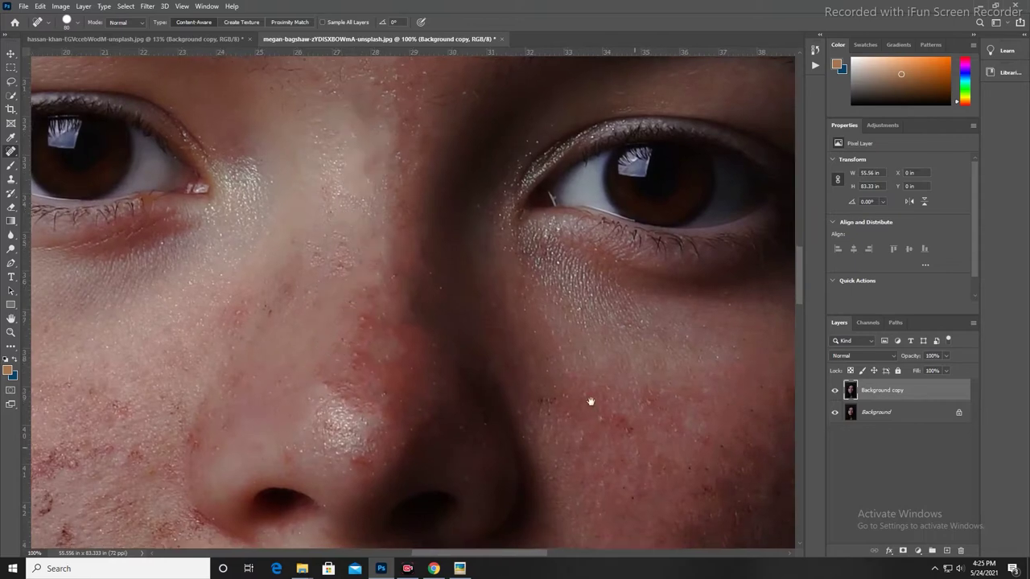
scroll(591, 401, "down", 5)
left_click(483, 310)
scroll(483, 311, "left", 5)
scroll(560, 271, "up", 2)
- Brush over a blemished cheek streak and spot-heal eight more cheek spots
mouse_move(317, 338)
left_mouse_down()
mouse_move(354, 321)
mouse_move(333, 220)
left_mouse_up()
left_click(283, 285)
left_click(440, 307)
left_click(388, 291)
left_click(350, 356)
left_click(256, 345)
left_click(183, 244)
left_click(222, 294)
left_click(225, 177)
- Draw a freehand Lasso selection on the cheek
scroll(423, 239, "down", 3)
scroll(405, 338, "up", 2)
scroll(405, 337, "up", 1)
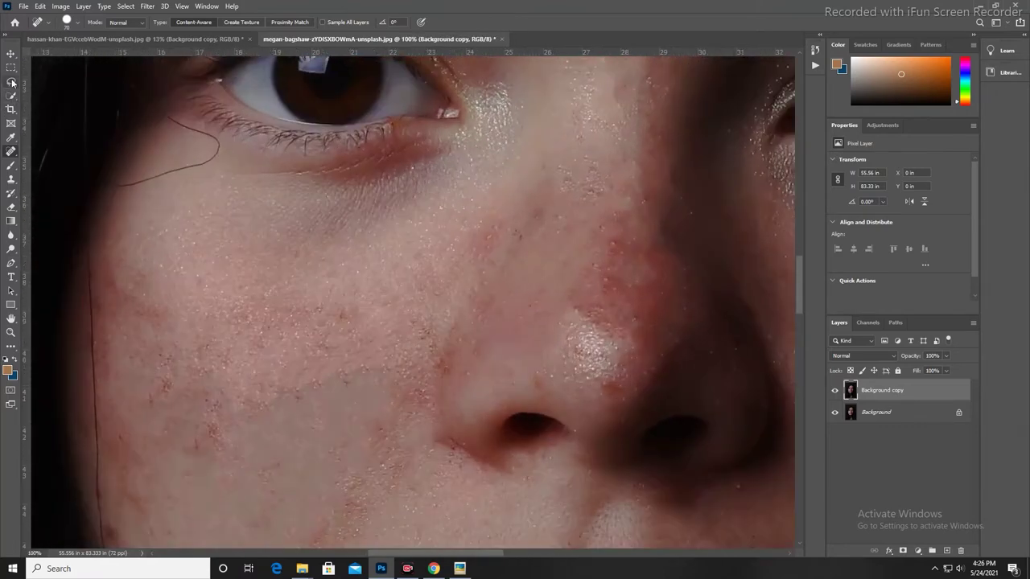
left_click(11, 81)
left_click_drag(234, 330, 386, 419)
- Scroll the view down to bring the whole face into view for the lasso outline
scroll(298, 414, "down", 1)
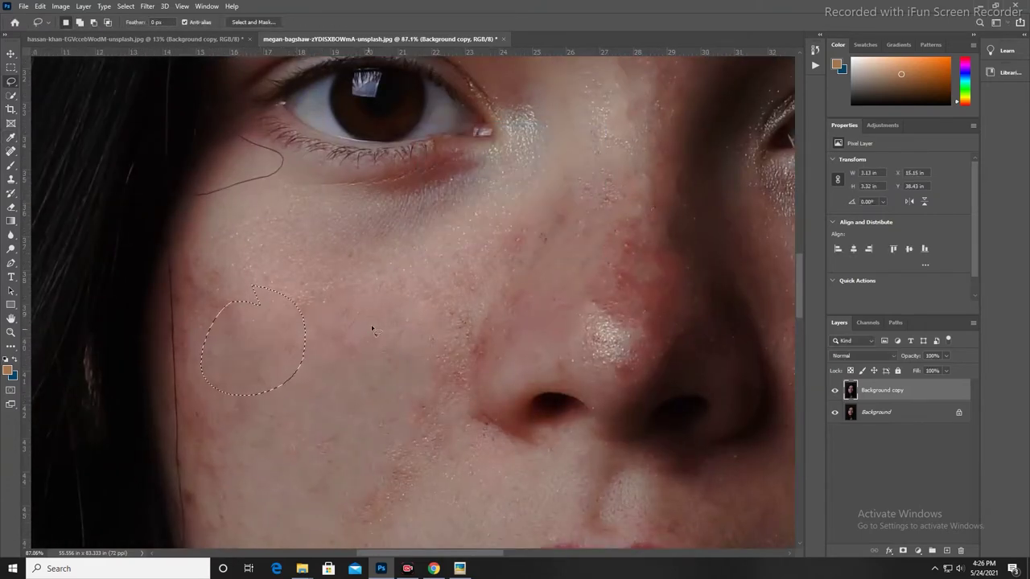
scroll(546, 297, "down", 1)
scroll(546, 298, "down", 1)
scroll(456, 354, "down", 2)
scroll(336, 393, "up", 3)
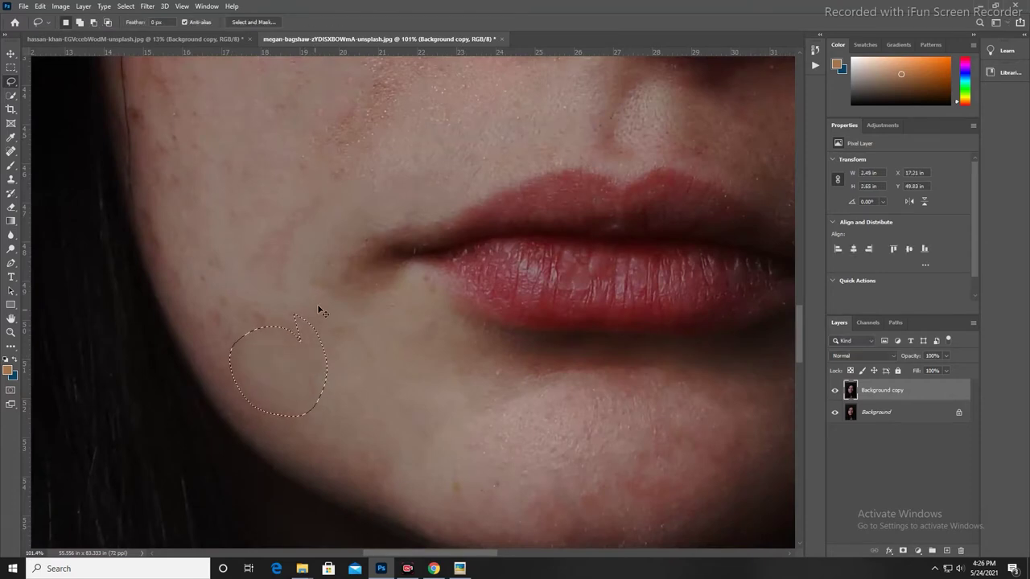
scroll(494, 245, "down", 1)
scroll(444, 437, "down", 1)
scroll(416, 189, "down", 1)
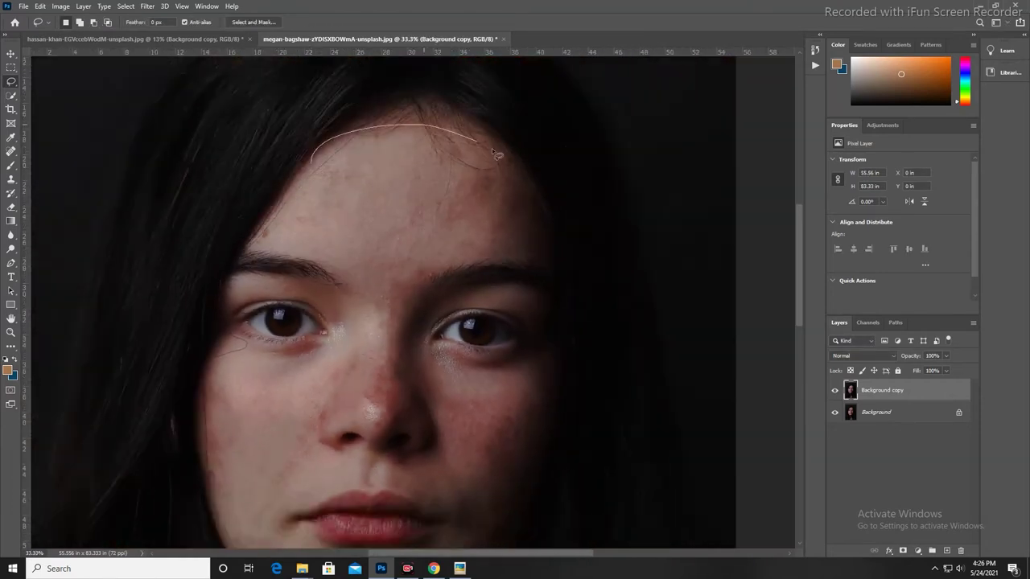
- Lasso the face and forehead and feather the selection by 50
left_click_drag(314, 251, 346, 254)
scroll(449, 169, "down", 2)
left_click_drag(346, 190, 243, 227)
left_click_drag(531, 419, 441, 133)
scroll(350, 156, "up", 2)
left_click_drag(350, 157, 282, 366)
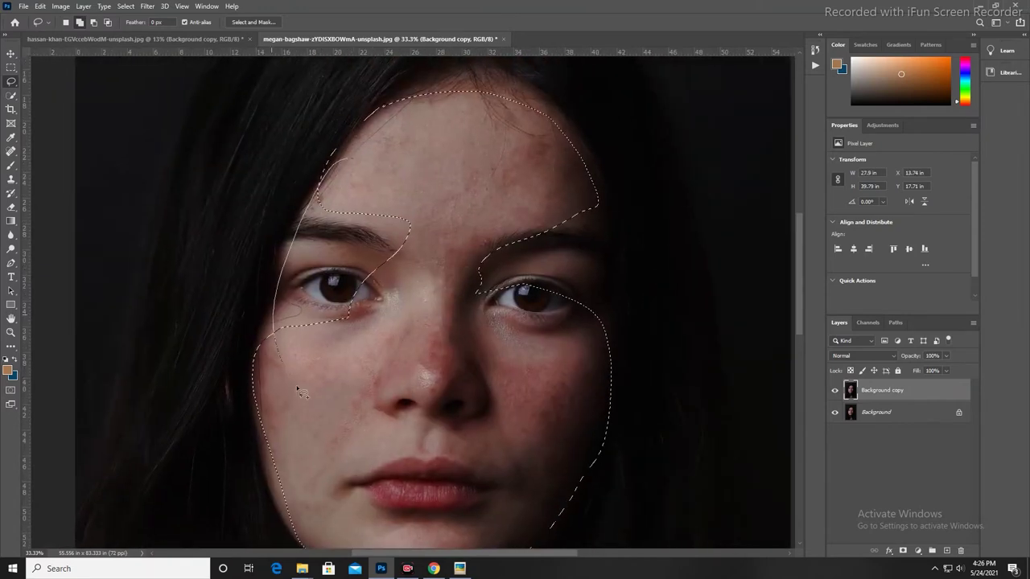
left_click_drag(607, 215, 601, 229)
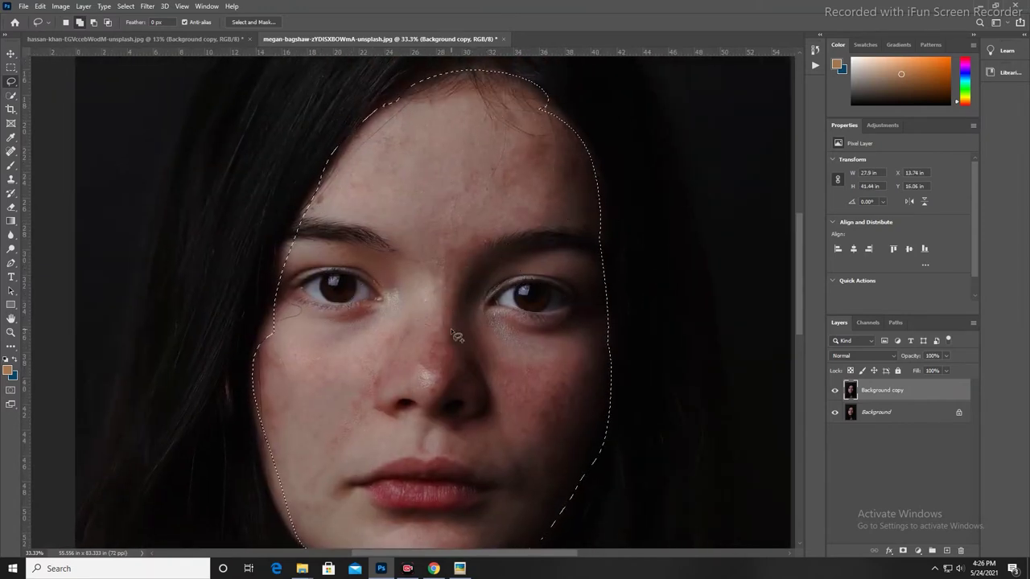
key("shift+F6")
key("Return")
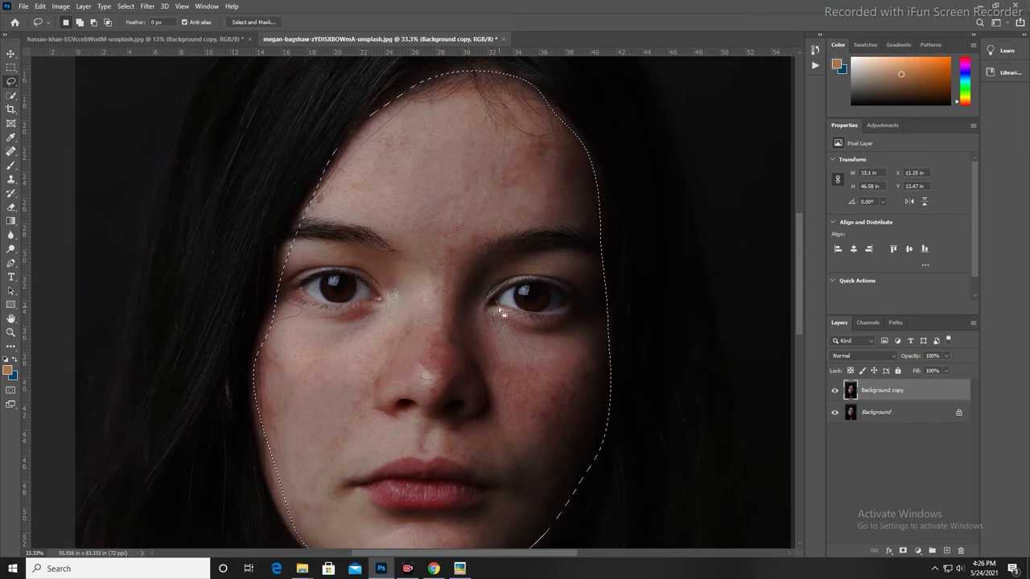
- Open Hue/Saturation on the selection, trying Cyanotype before returning to the Default preset
key("ctrl+plus")
scroll(466, 252, "right", 2)
scroll(467, 252, "down", 1)
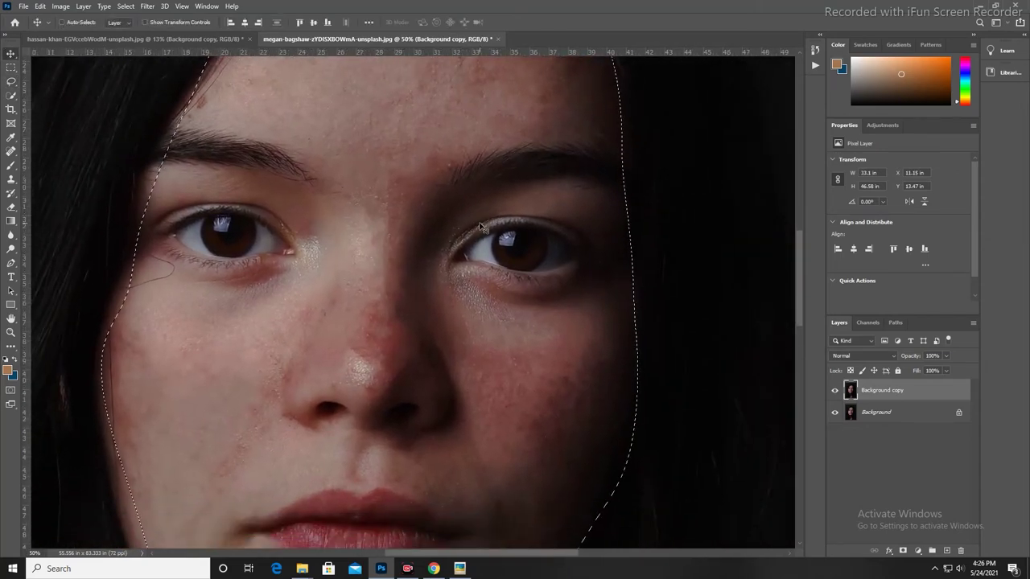
key("ctrl+u")
left_click(676, 160)
left_click(664, 187)
left_click(664, 161)
left_click(643, 165)
- Set Reds to Hue -7, Saturation -3, Lightness +9 and apply
left_click(619, 183)
left_click(621, 201)
left_click_drag(675, 241, 664, 242)
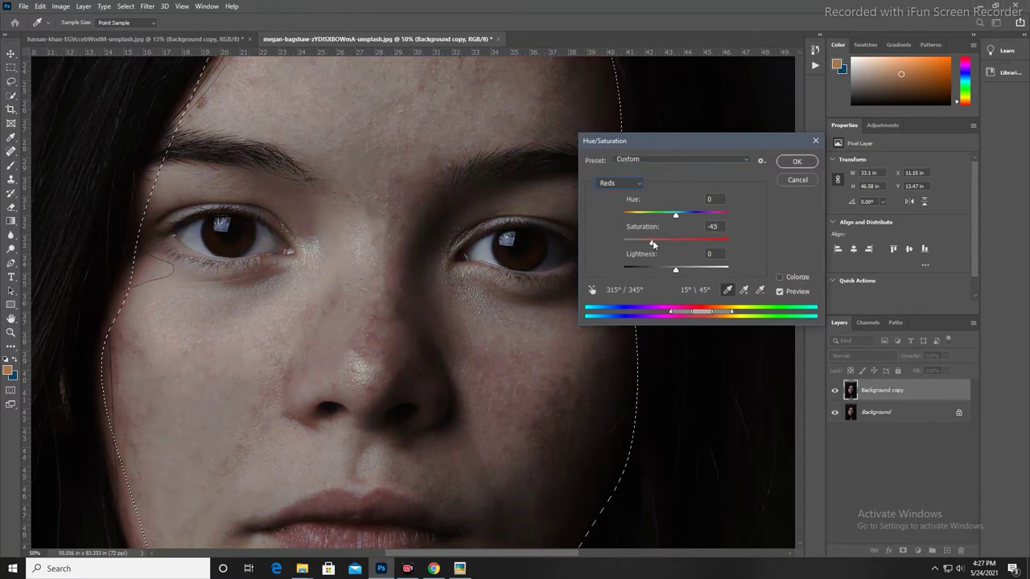
left_click_drag(676, 268, 681, 272)
left_click_drag(672, 218, 668, 220)
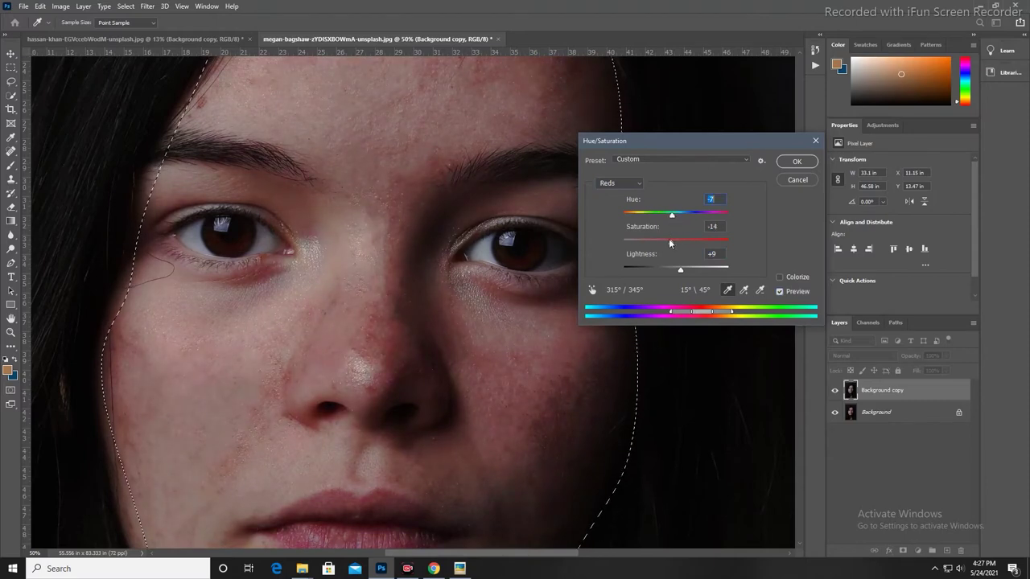
left_click(791, 289)
key("ctrl+minus")
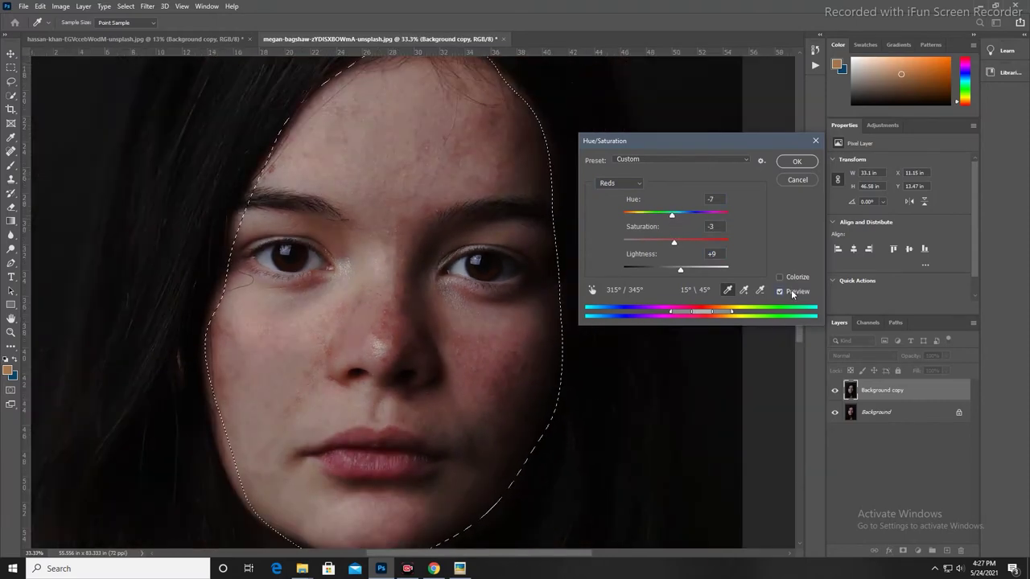
left_click(798, 180)
- Open Selective Color from the Image menu's adjustments
left_click(61, 6)
left_click(62, 7)
left_click(61, 6)
left_click(229, 185)
- Add cyan to Reds, reduce cyan and add magenta in Yellows, and raise Black
mouse_move(773, 252)
left_mouse_down()
mouse_move(792, 252)
mouse_move(756, 304)
left_mouse_up()
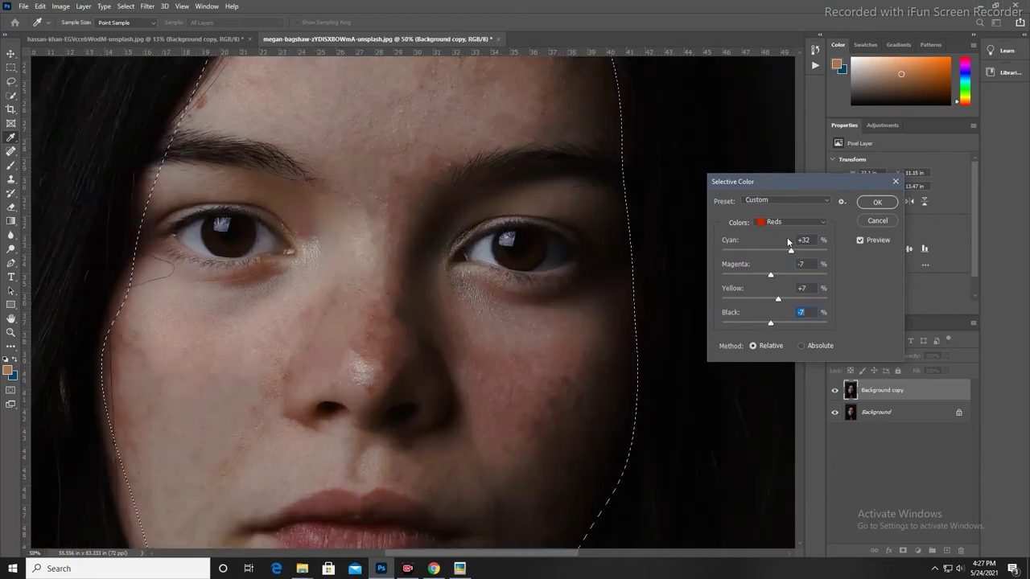
left_click_drag(732, 252, 790, 275)
left_click_drag(775, 324, 779, 324)
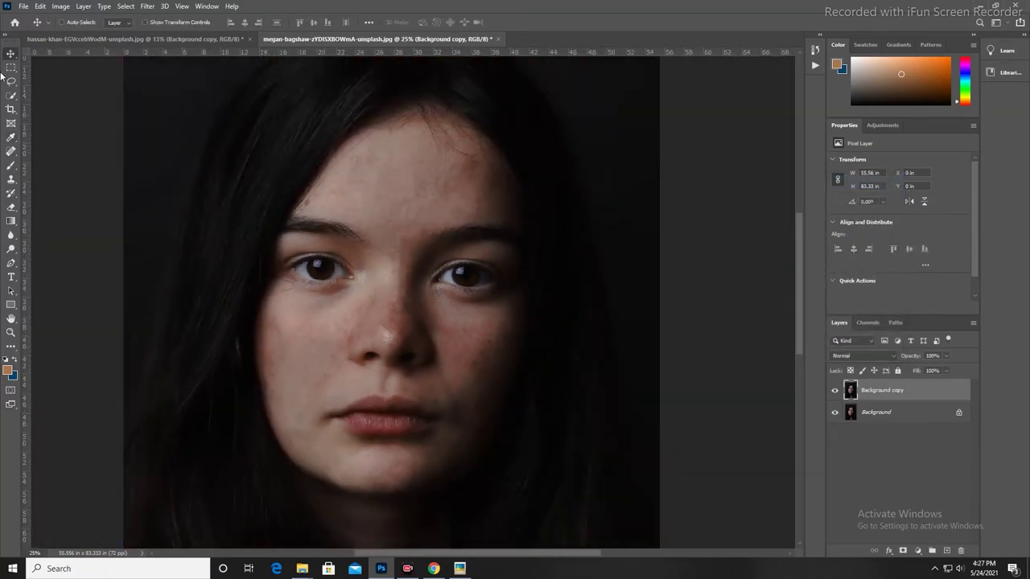
- Select the Clone Stamp and work over the blotchy lower cheek
scroll(407, 395, "up", 2)
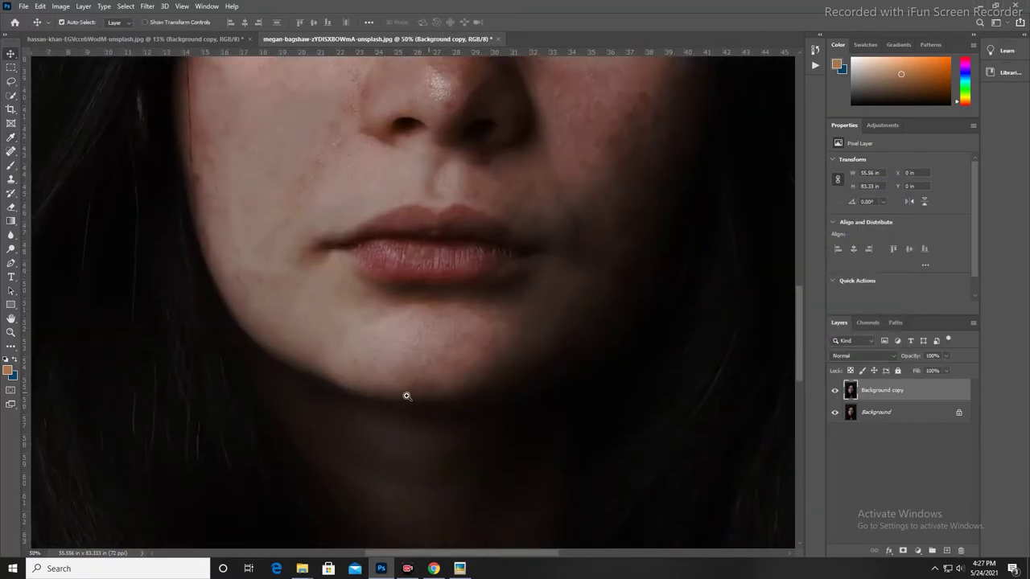
scroll(302, 326, "up", 1)
scroll(302, 326, "up", 1)
key("s")
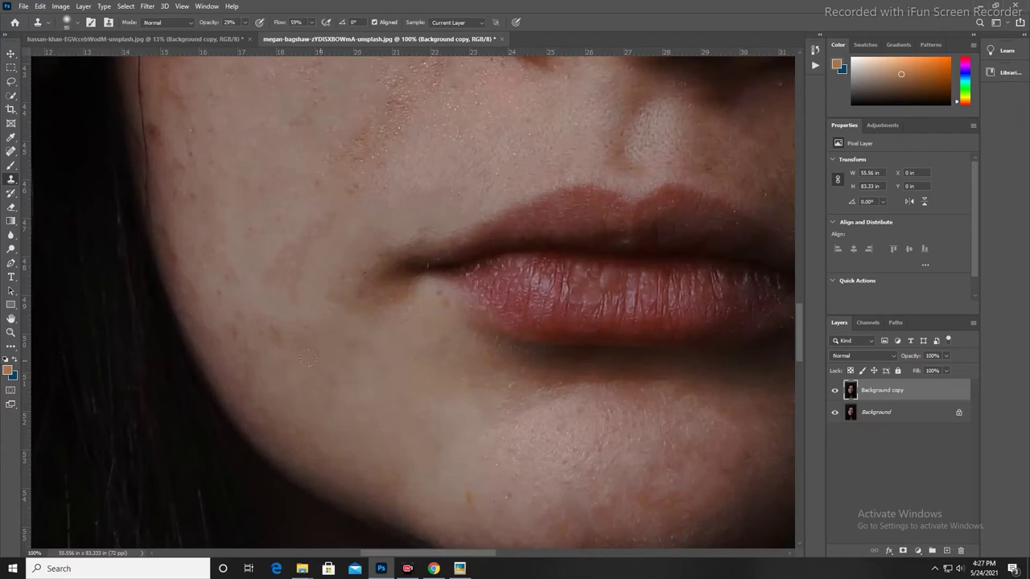
scroll(255, 365, "down", 1)
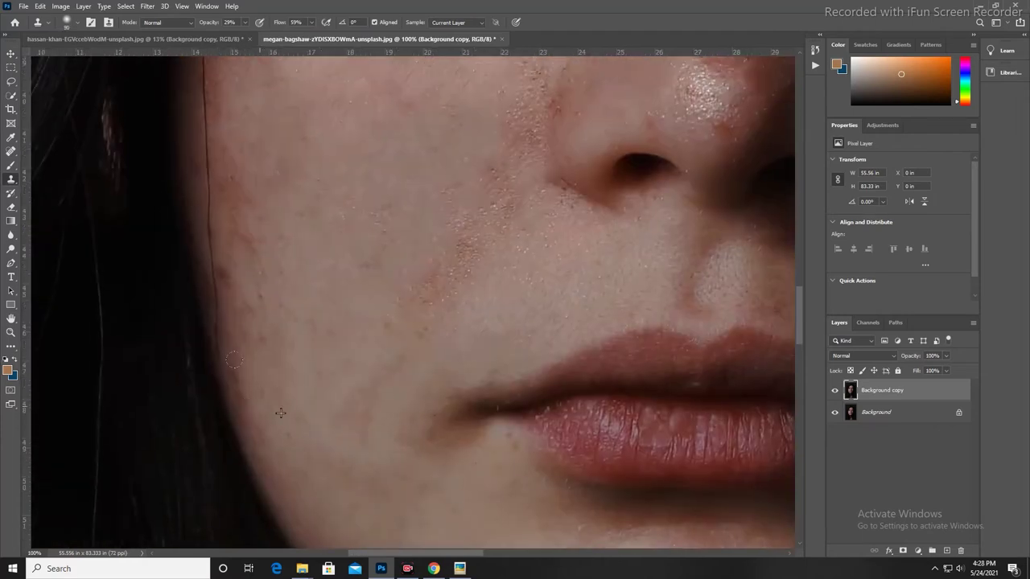
scroll(314, 414, "up", 2)
scroll(365, 440, "down", 2)
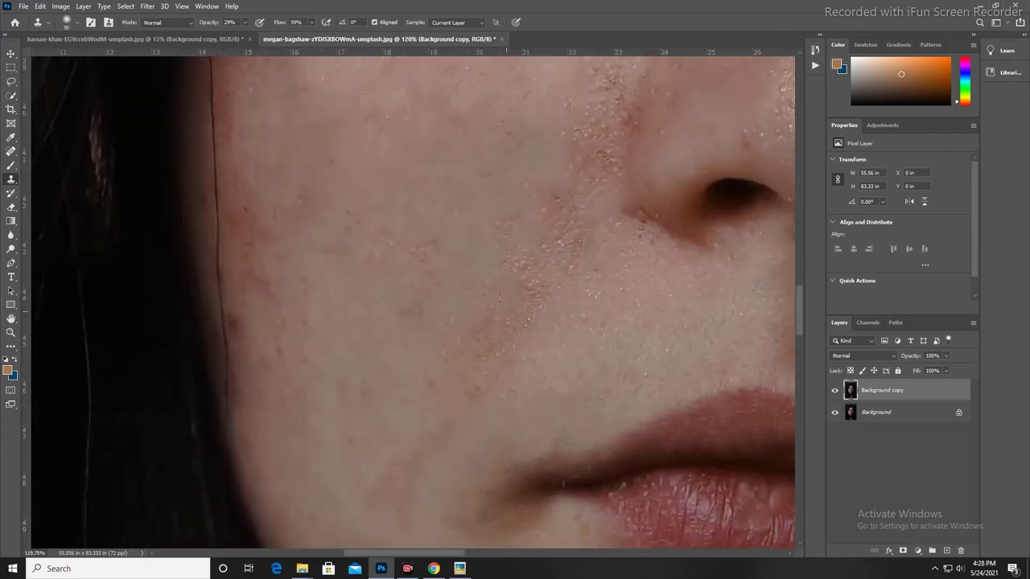
left_click_drag(321, 187, 368, 338)
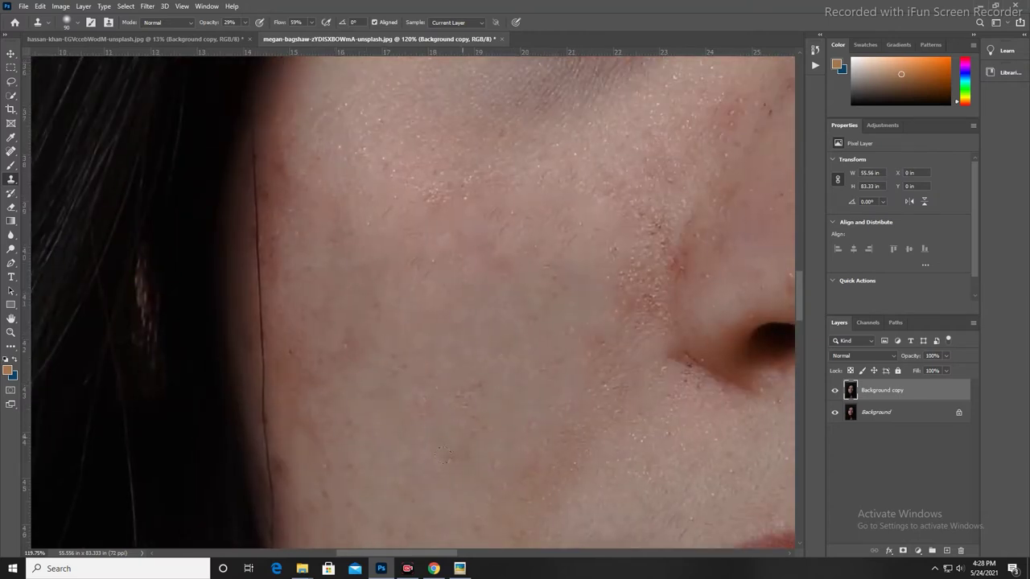
- Clone clean skin over the under-eye and forehead blotches
left_click_drag(595, 145, 402, 350)
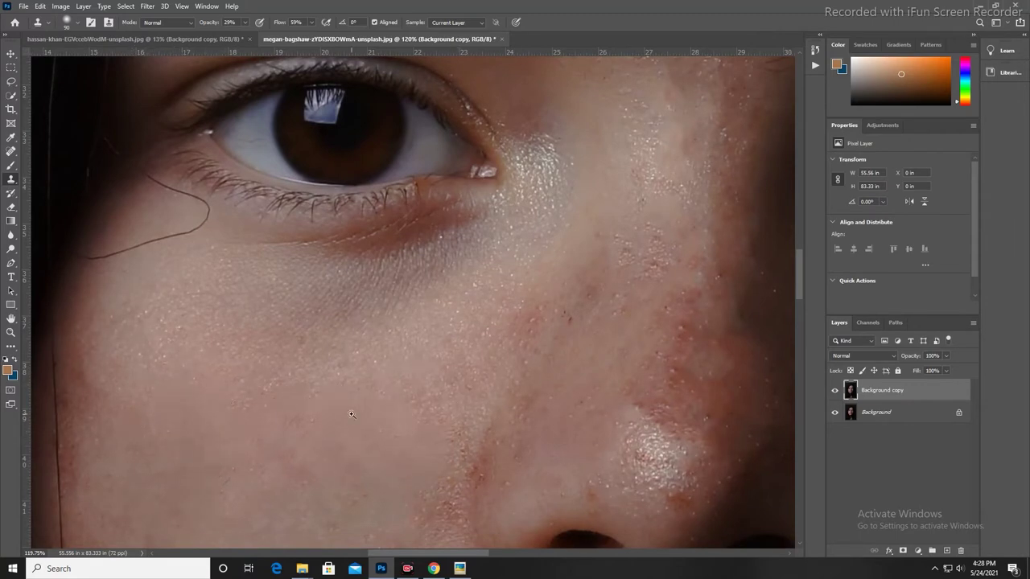
scroll(351, 414, "down", 5)
scroll(280, 278, "up", 3)
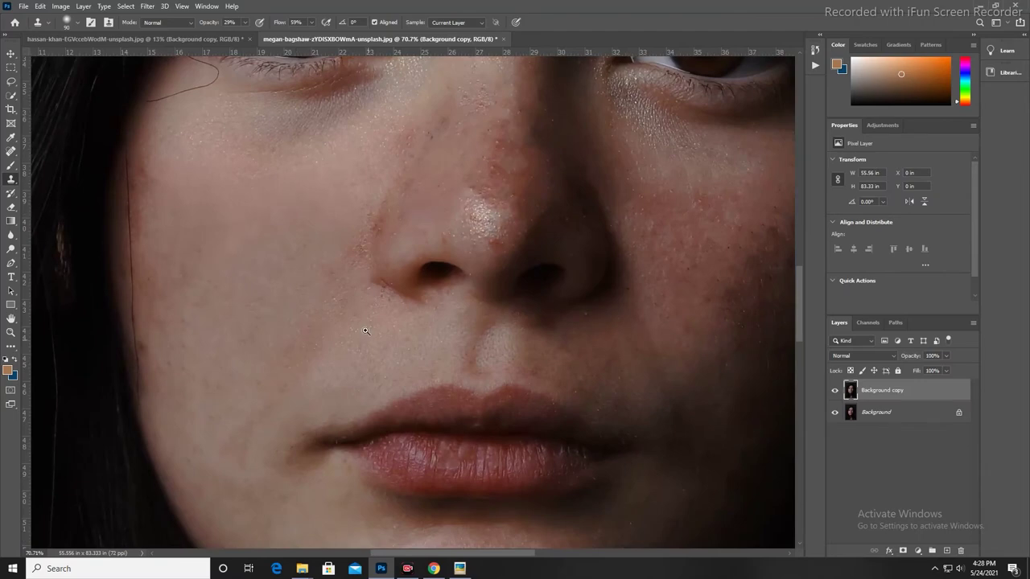
scroll(365, 331, "down", 4)
scroll(356, 298, "up", 2)
scroll(242, 280, "up", 2)
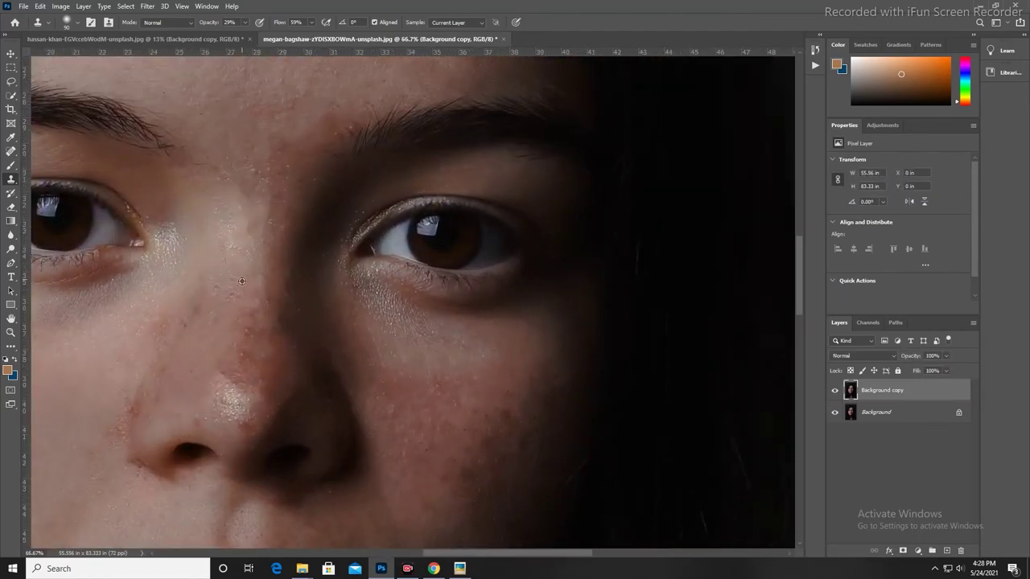
scroll(68, 95, "down", 2)
scroll(338, 131, "up", 3)
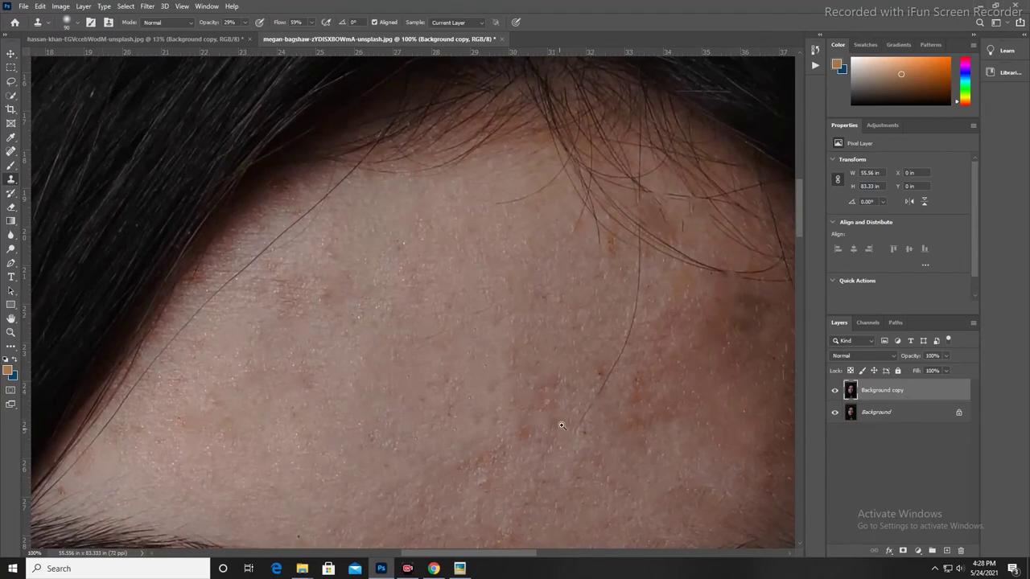
scroll(561, 429, "down", 2)
- Sample a skin tone and switch to the Mixer Brush Tool from the brush flyout
key("b")
left_click(368, 333, "alt")
right_click(414, 325)
key("Escape")
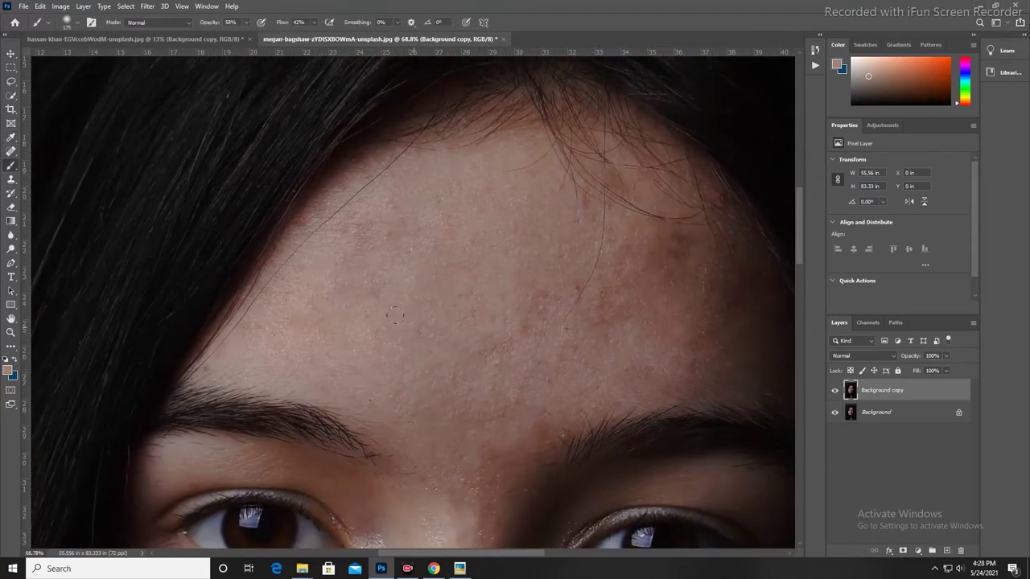
right_click(11, 167)
left_click(56, 197)
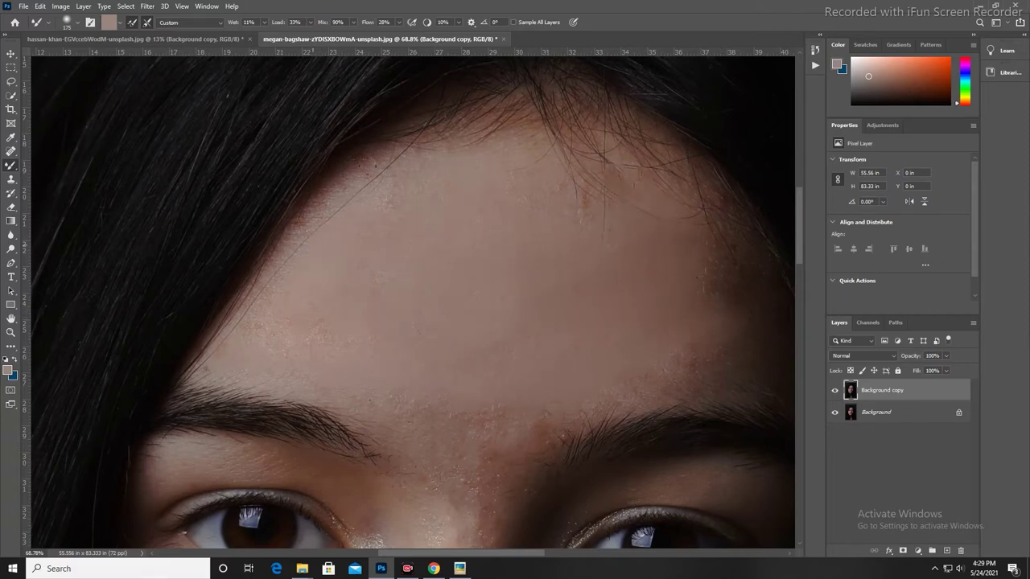
- Blend the forehead, cheeks and nose skin, then zoom out to the whole portrait
scroll(409, 249, "down", 5)
scroll(459, 333, "down", 5)
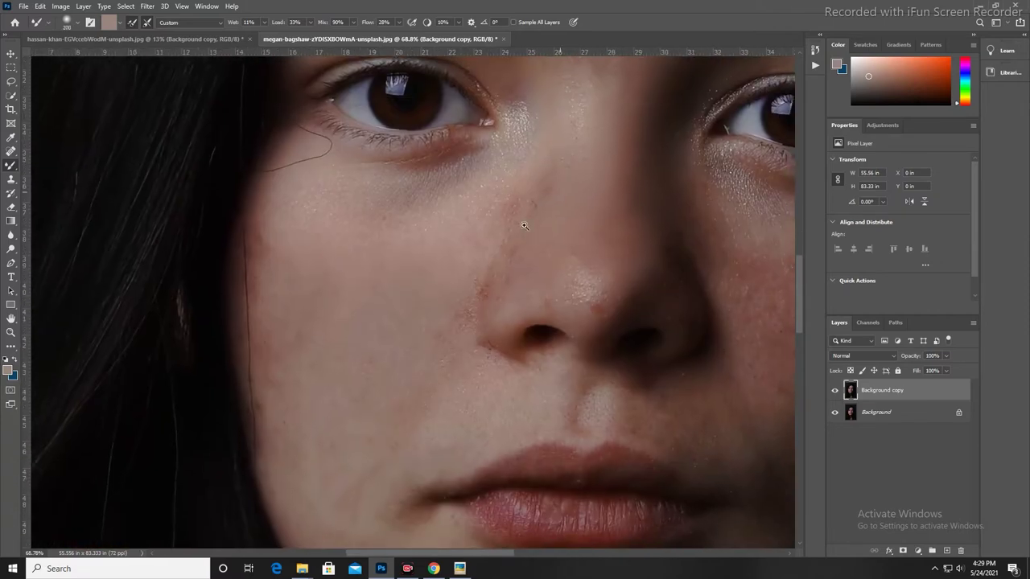
scroll(413, 239, "down", 3)
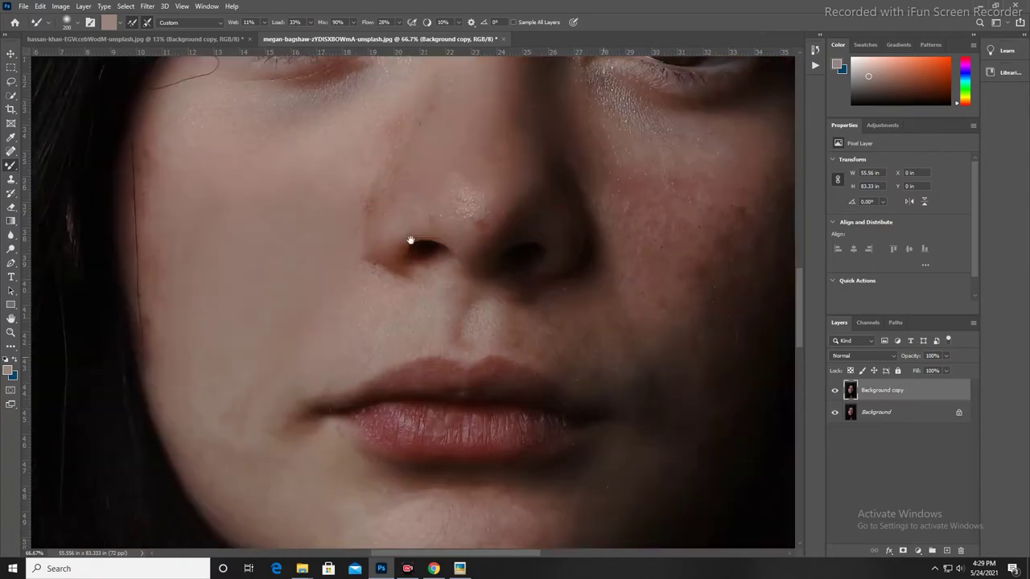
scroll(402, 322, "down", 2)
scroll(291, 221, "down", 2)
scroll(514, 336, "up", 5)
scroll(456, 368, "right", 3)
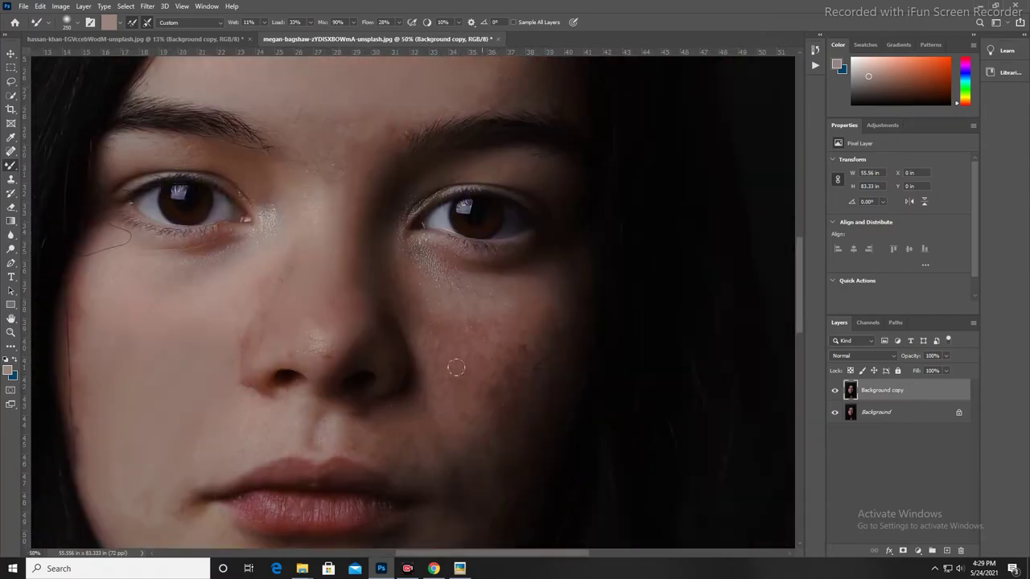
key("ctrl+minus")
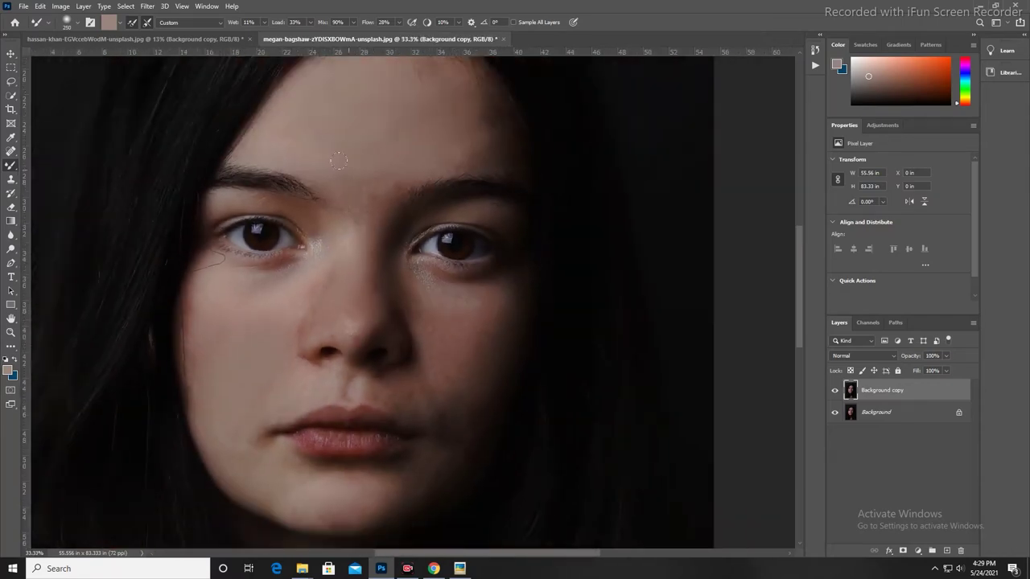
key("ctrl+minus")
key("ctrl+minus")
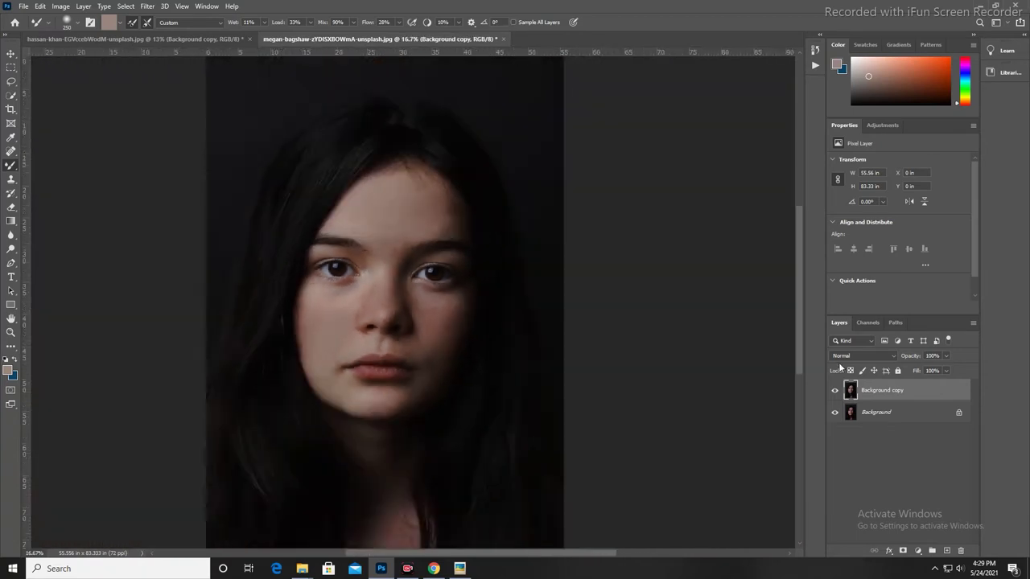
- Switch to the Move tool, glance at the Filter menu, and zoom in slightly
key("v")
left_click(147, 5)
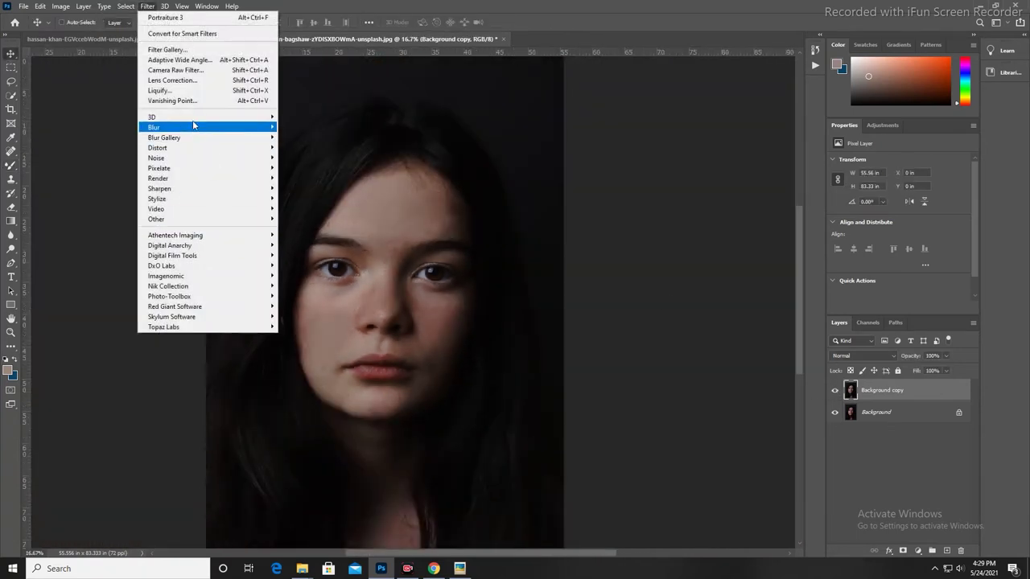
key("Escape")
key("ctrl+plus")
key("w")
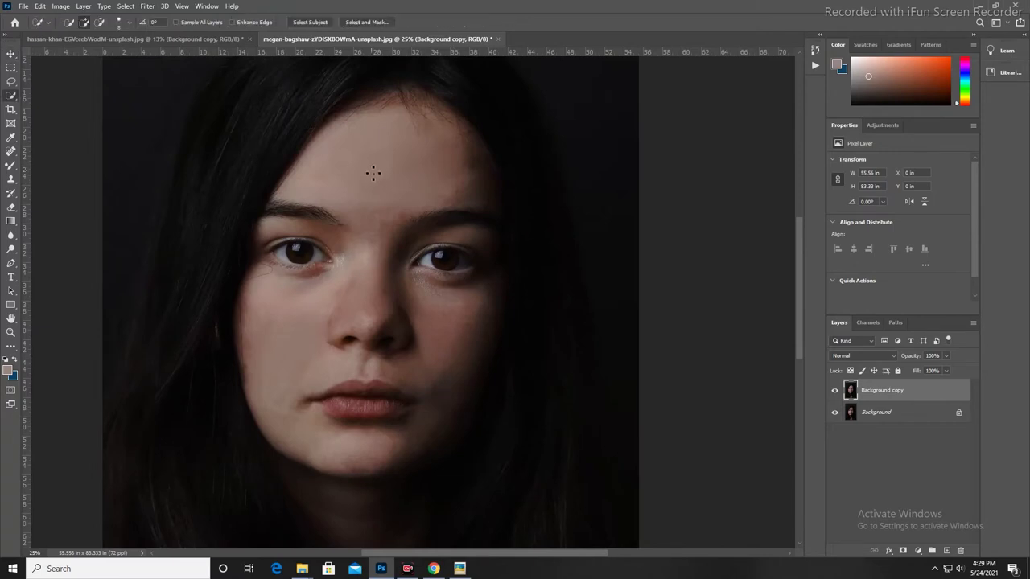
- Select the face with cheeks, hairline and neck, feather it, and copy it to Layer 1
key("ctrl+minus")
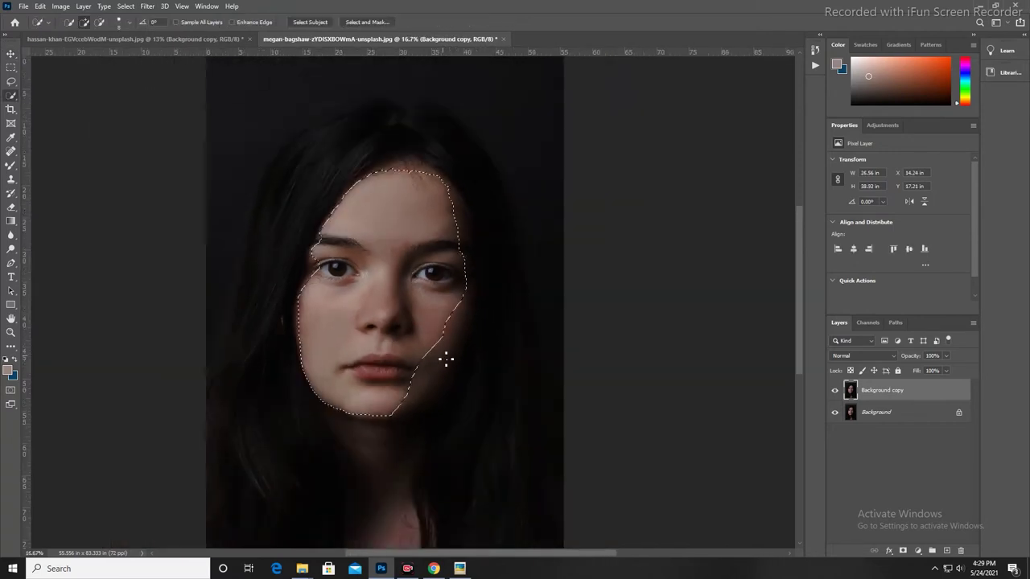
left_click_drag(378, 241, 396, 363)
key("l")
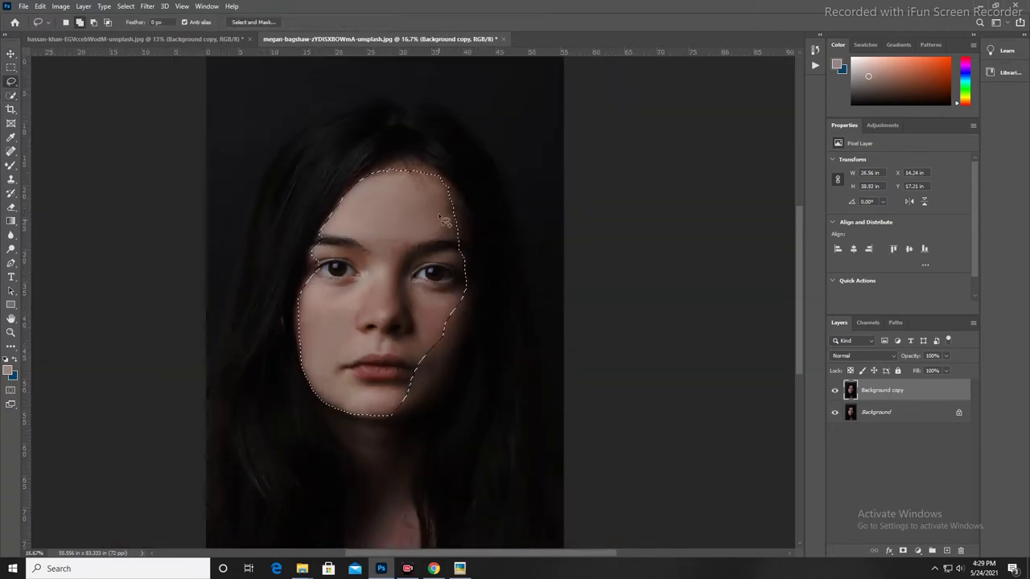
left_click_drag(300, 312, 301, 315)
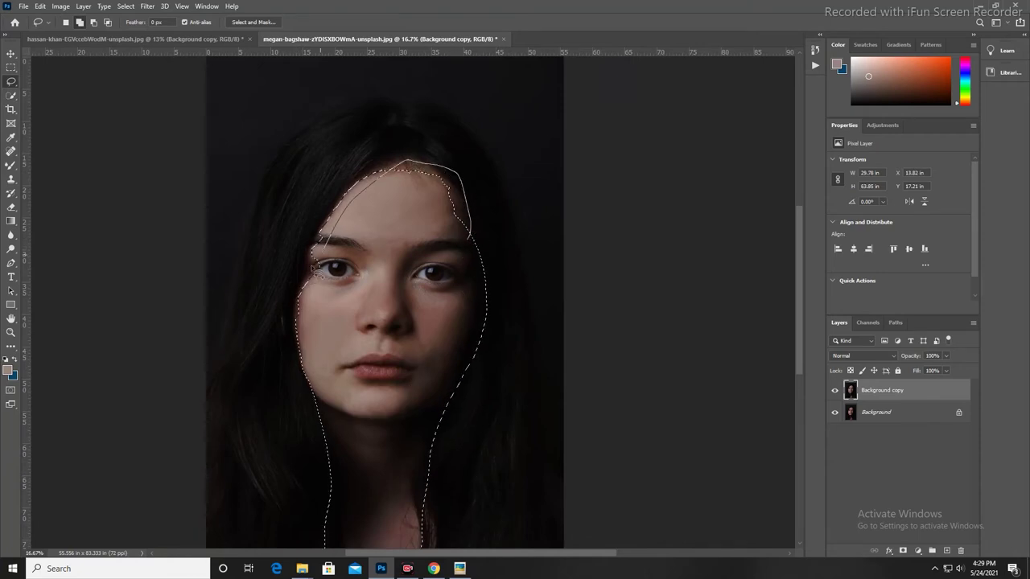
left_click_drag(471, 238, 470, 239)
key("shift+F6")
key("Return")
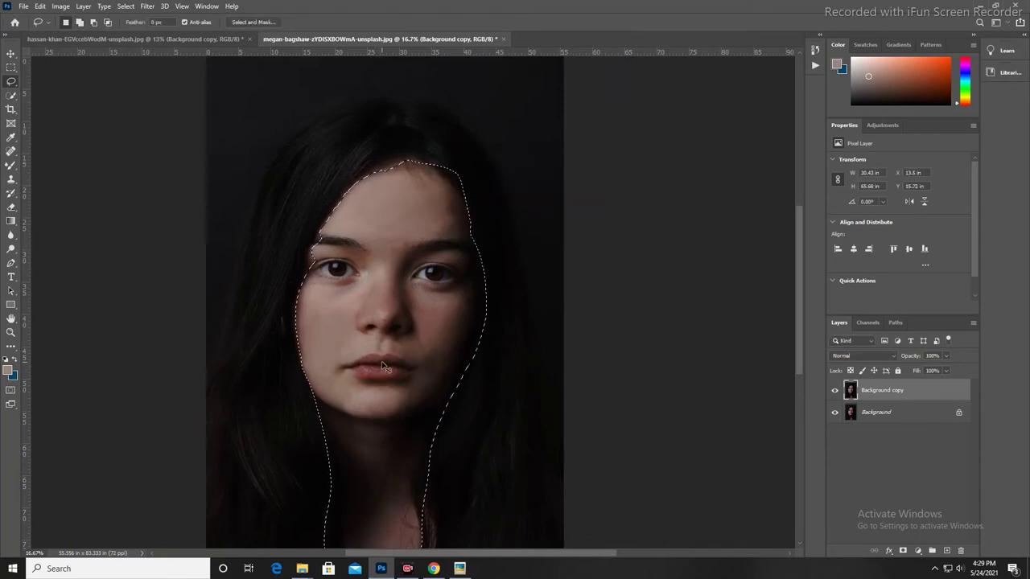
key("ctrl+j")
- Apply Imagenomic Portraiture 3 with the Smoothing: Strong preset to Layer 1
key("v")
key("ctrl+plus")
key("ctrl+plus")
key("ctrl+plus")
left_click(63, 7)
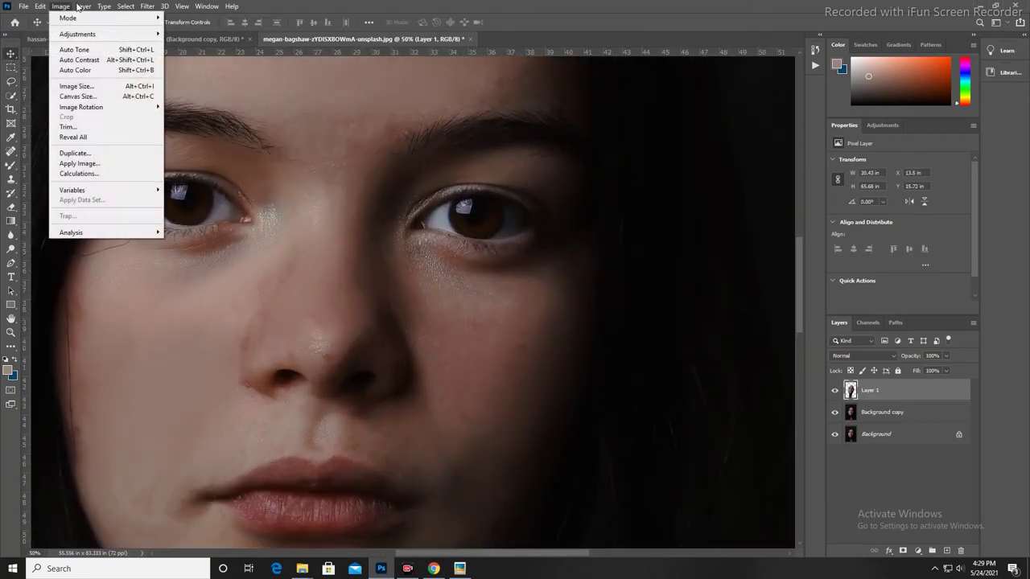
left_click(147, 6)
mouse_move(166, 276)
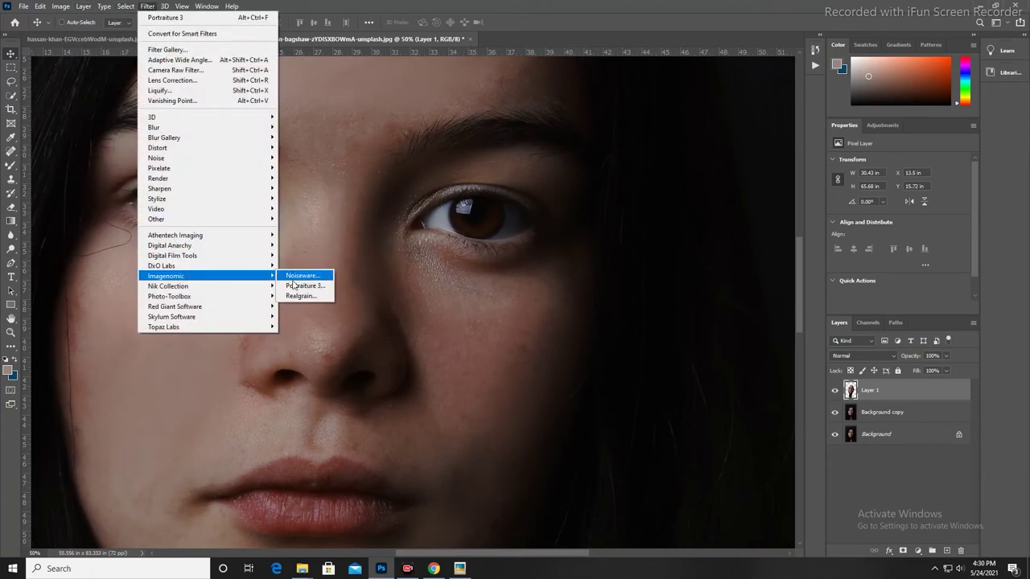
left_click(304, 286)
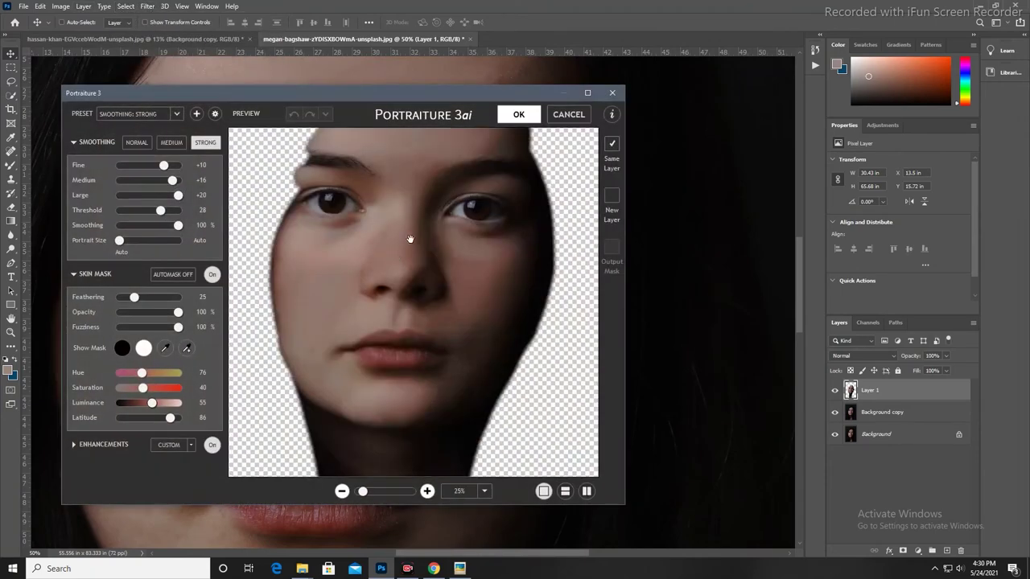
key("Return")
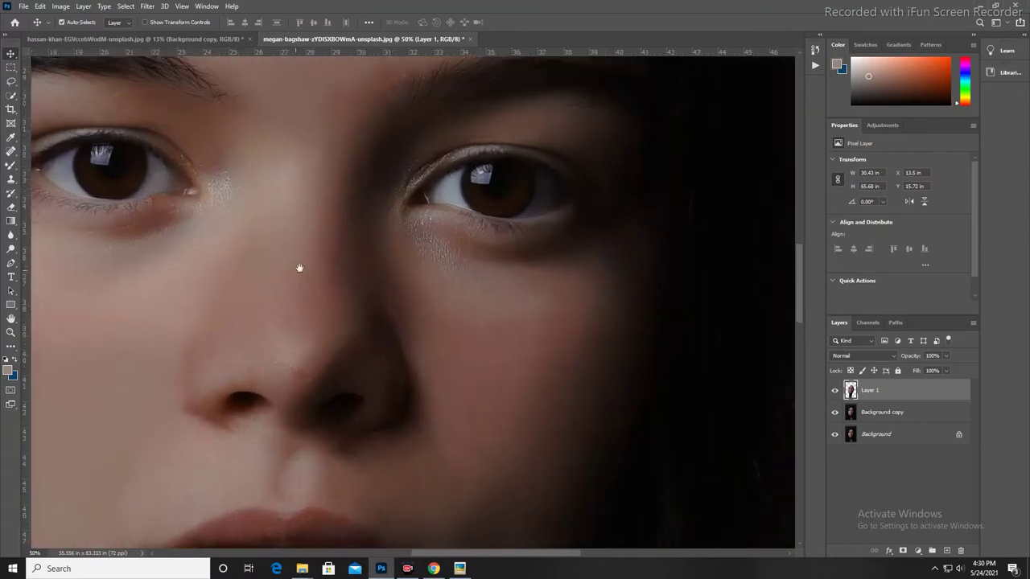
- Add a new empty Layer 2 above the smoothed Layer 1
scroll(362, 318, "right", 5)
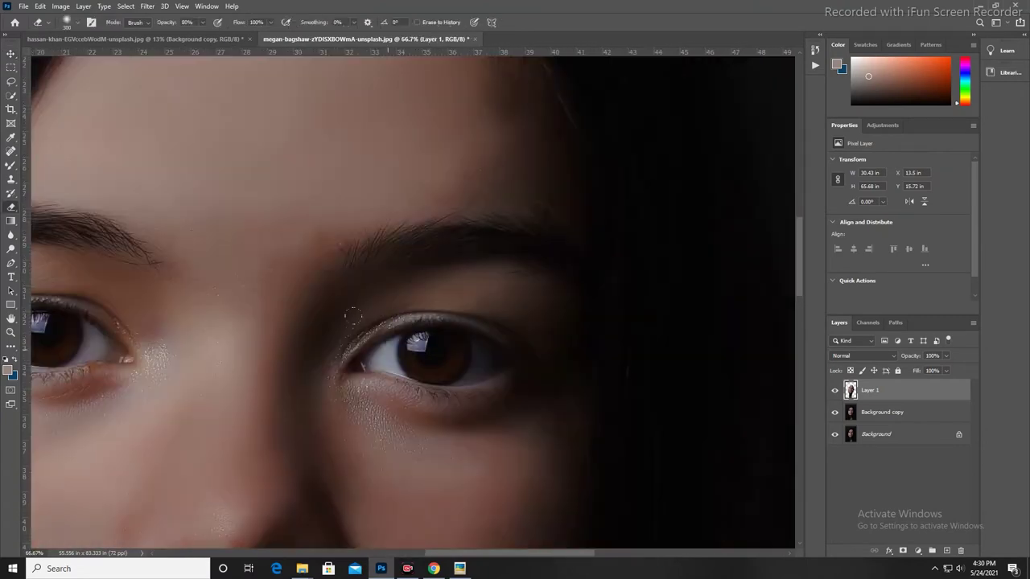
scroll(427, 350, "left", 5)
scroll(479, 409, "down", 10)
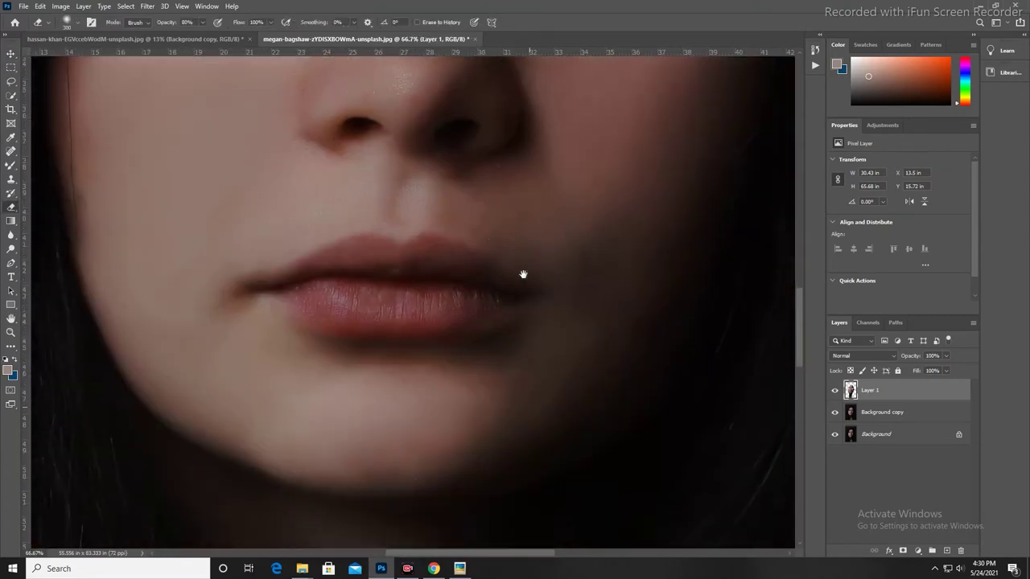
scroll(510, 349, "up", 3)
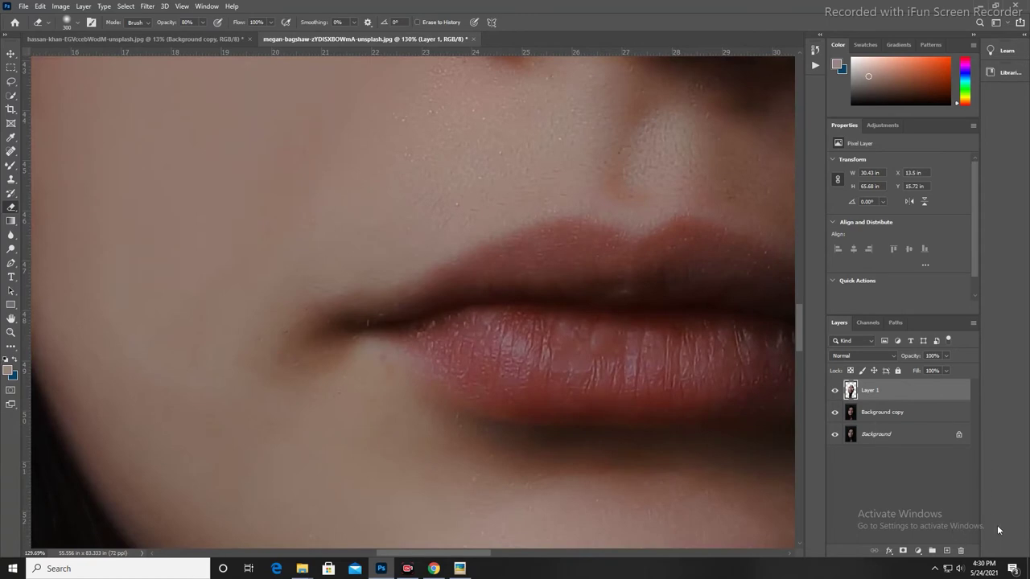
left_click(945, 550)
- Blend the skin near the lip corner and across the chin with the Mixer Brush
key("b")
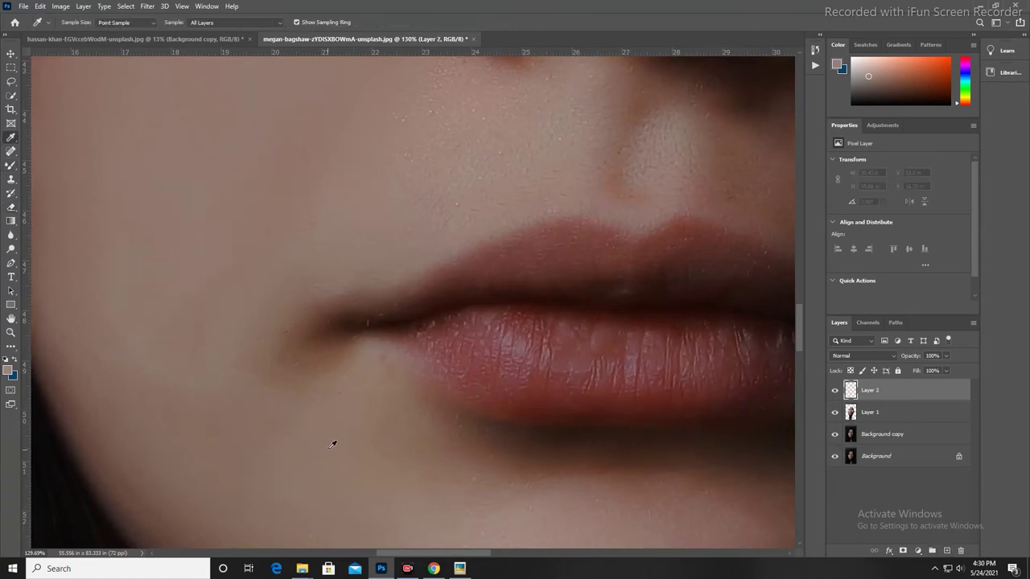
left_click_drag(291, 330, 354, 344)
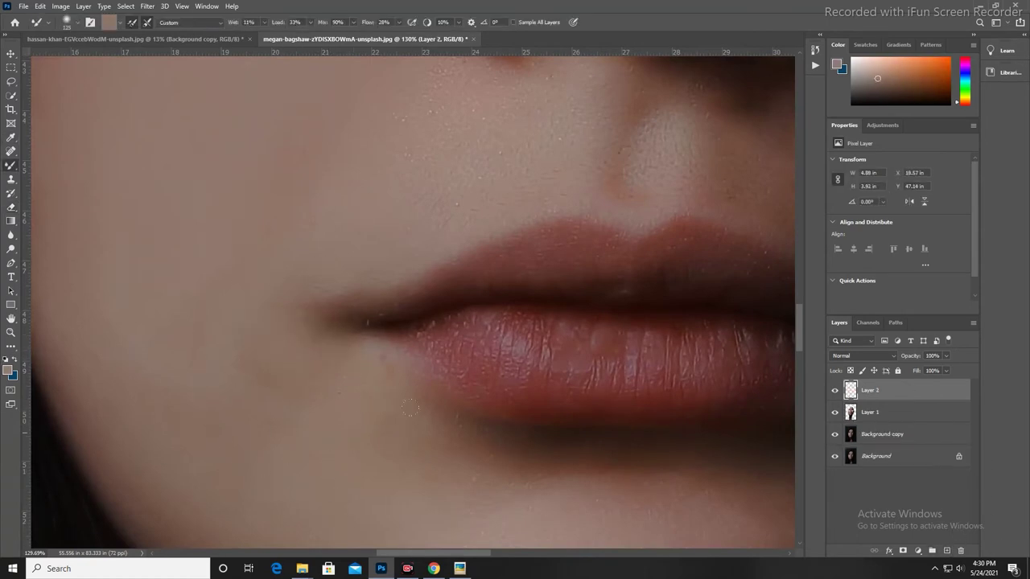
scroll(253, 276, "down", 3)
scroll(253, 276, "right", 3)
left_click_drag(213, 257, 402, 277)
scroll(379, 331, "left", 3)
scroll(380, 331, "down", 1)
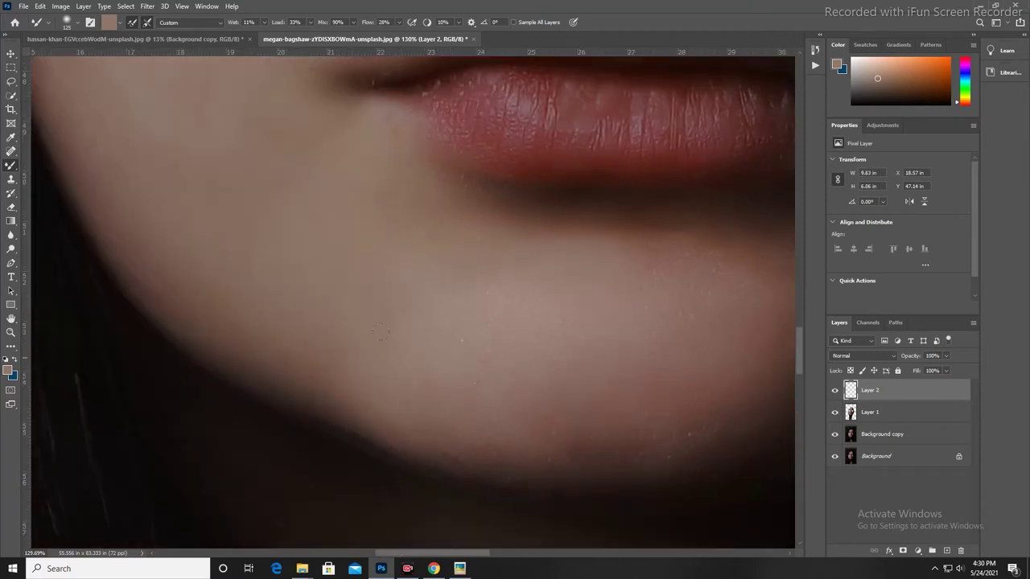
left_click(10, 159)
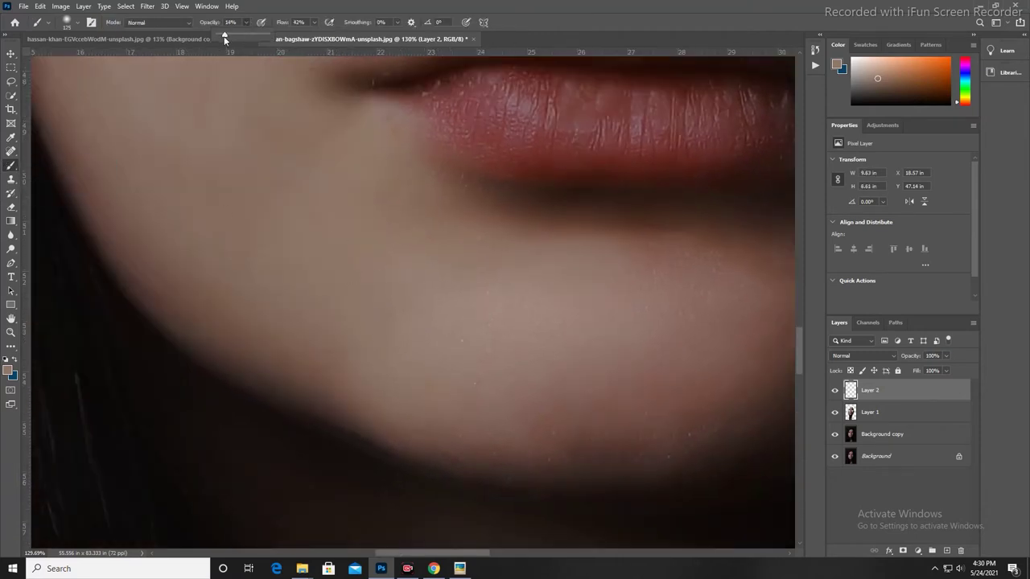
- Sample a nearby skin tone and paint it softly over the cheek on Layer 2
left_click_drag(294, 302, 342, 356)
left_click(423, 438, "alt")
mouse_move(425, 432)
left_mouse_down()
mouse_move(572, 247)
mouse_move(484, 448)
left_mouse_up()
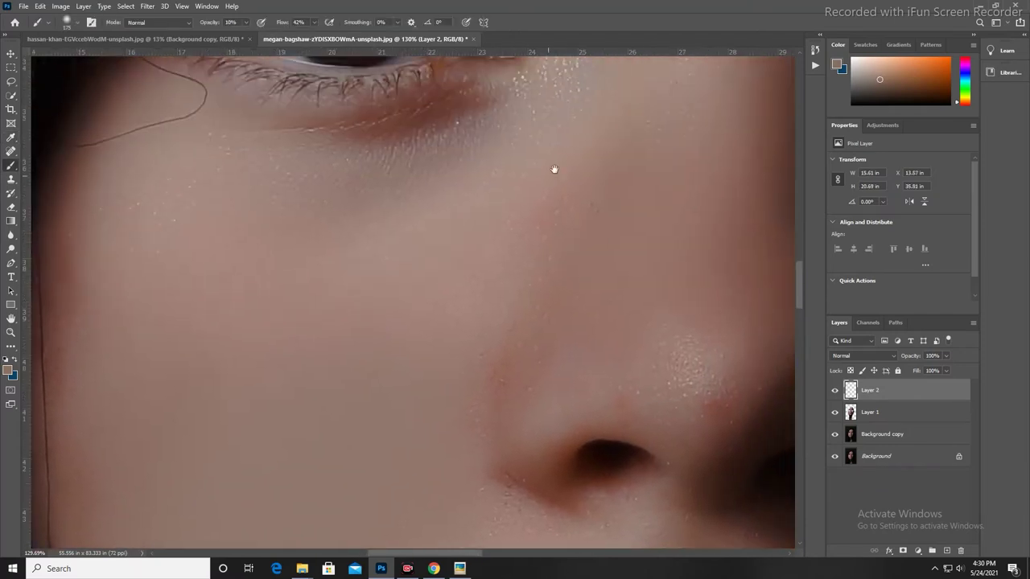
left_click_drag(556, 168, 371, 120)
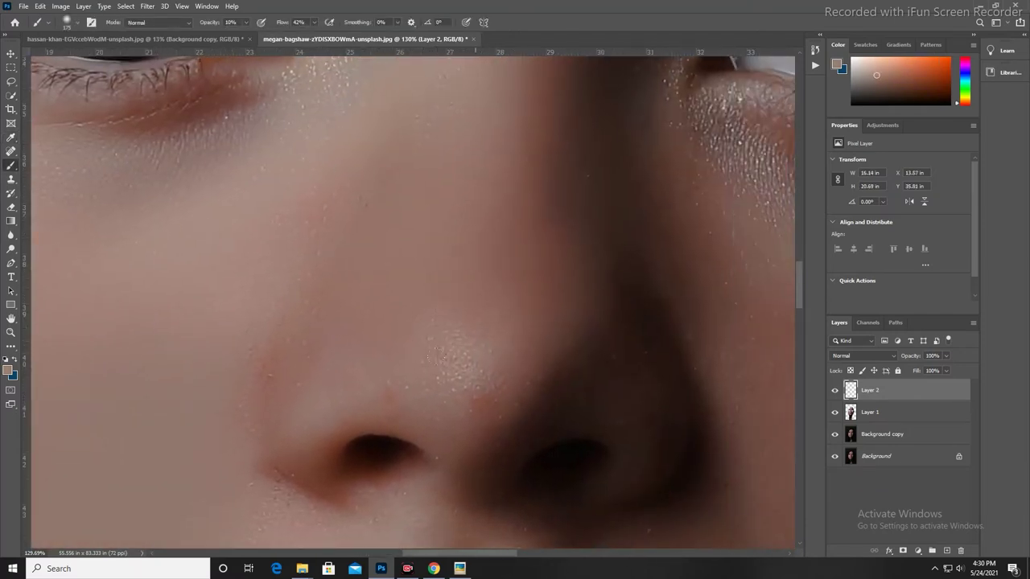
scroll(435, 386, "down", 2)
scroll(448, 421, "up", 1)
scroll(483, 386, "down", 3)
scroll(522, 359, "up", 3)
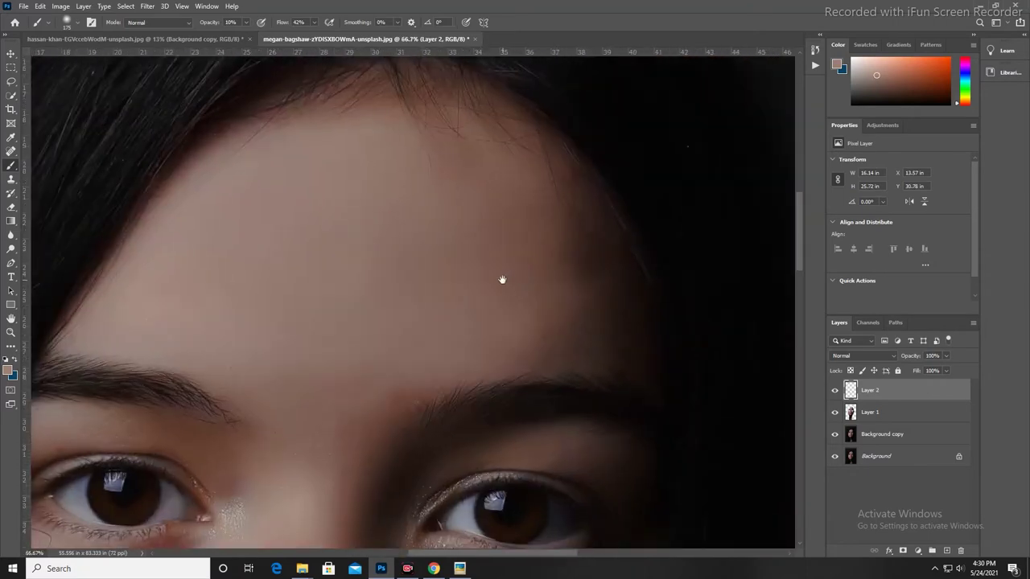
scroll(502, 279, "up", 2)
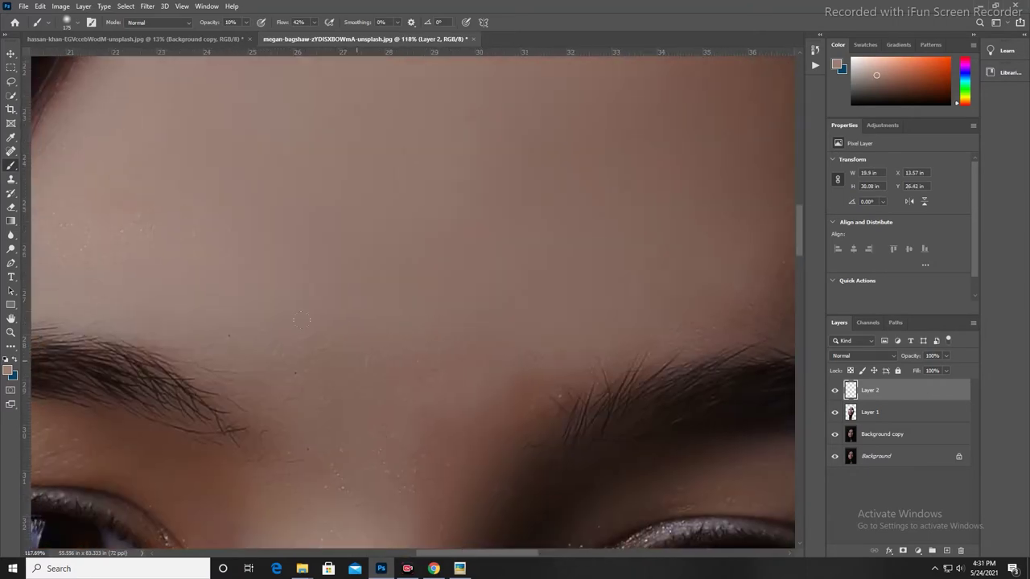
scroll(294, 245, "up", 10)
- Sample forehead, lighter and darker cheek skin tones to even out the face
left_click(488, 442, "alt")
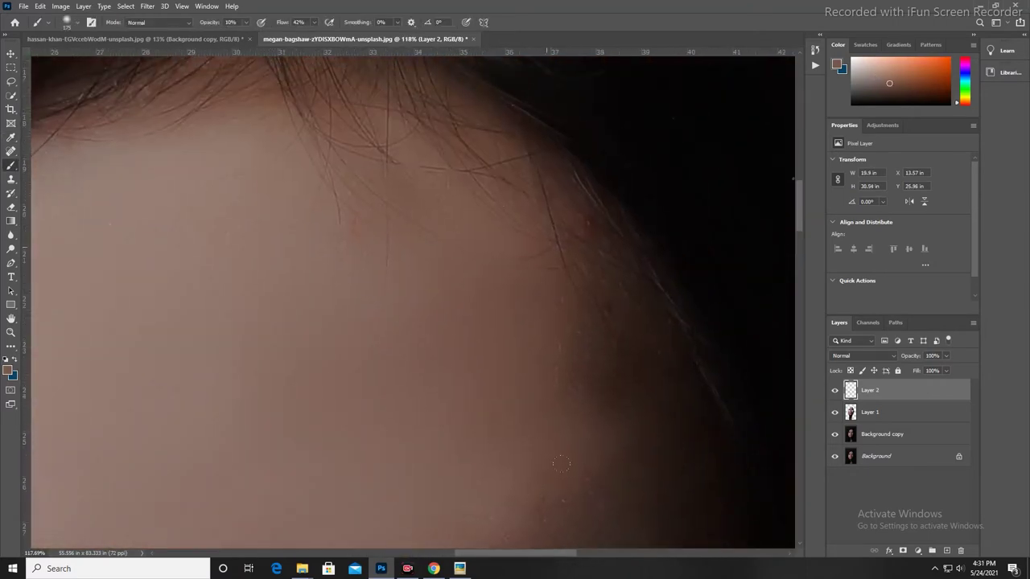
scroll(482, 233, "down", 5)
scroll(456, 167, "up", 5)
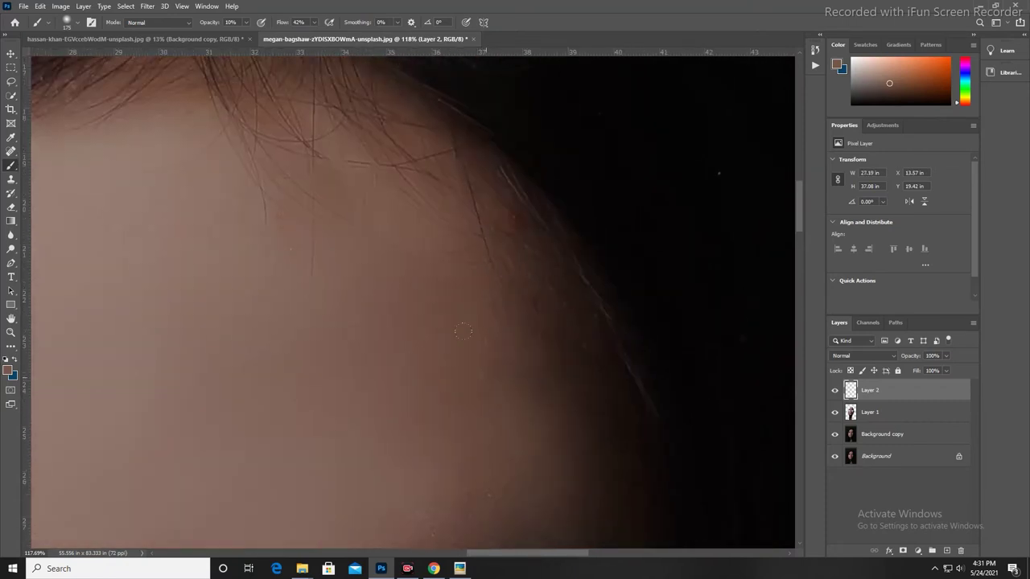
scroll(372, 295, "left", 3)
scroll(280, 170, "down", 3)
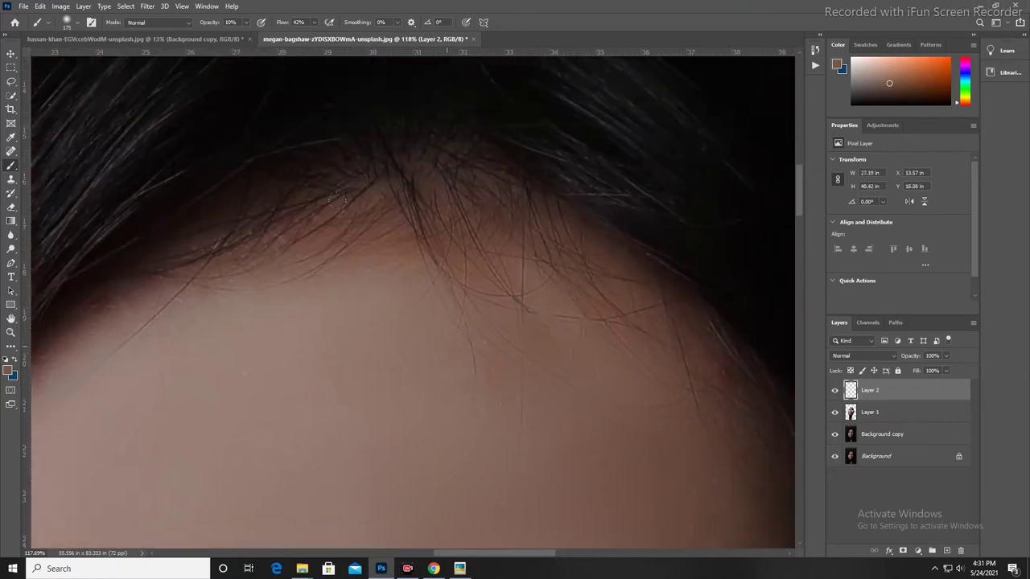
scroll(441, 287, "down", 3)
scroll(441, 286, "down", 2)
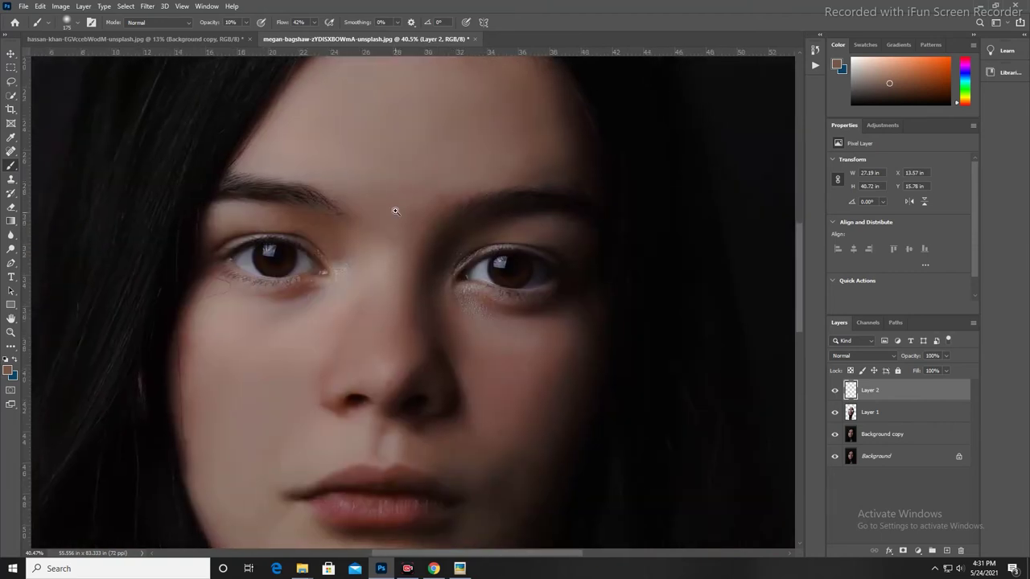
scroll(427, 288, "up", 3)
left_click(332, 293, "alt")
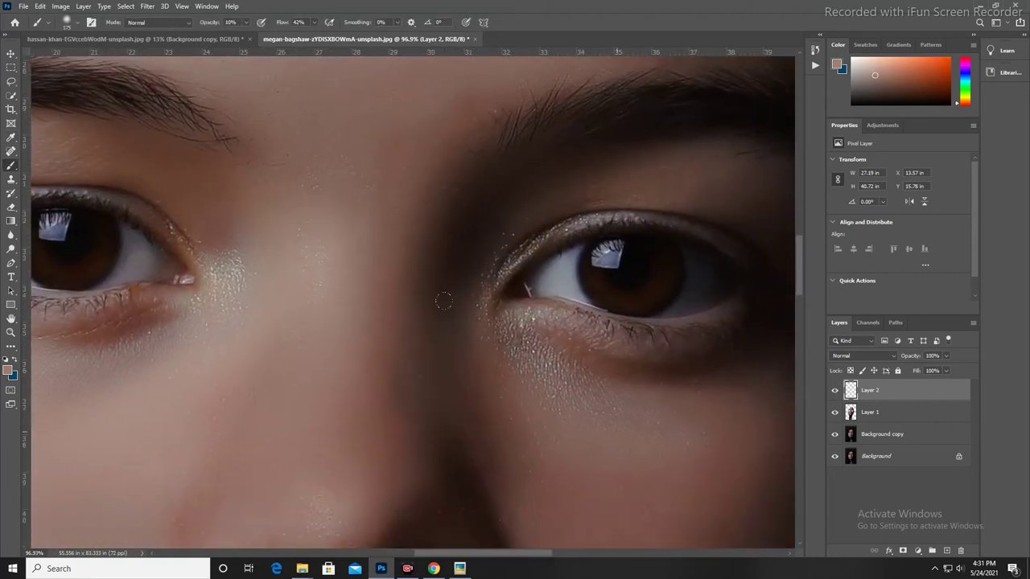
left_click_drag(628, 427, 366, 317)
left_click(375, 361, "alt")
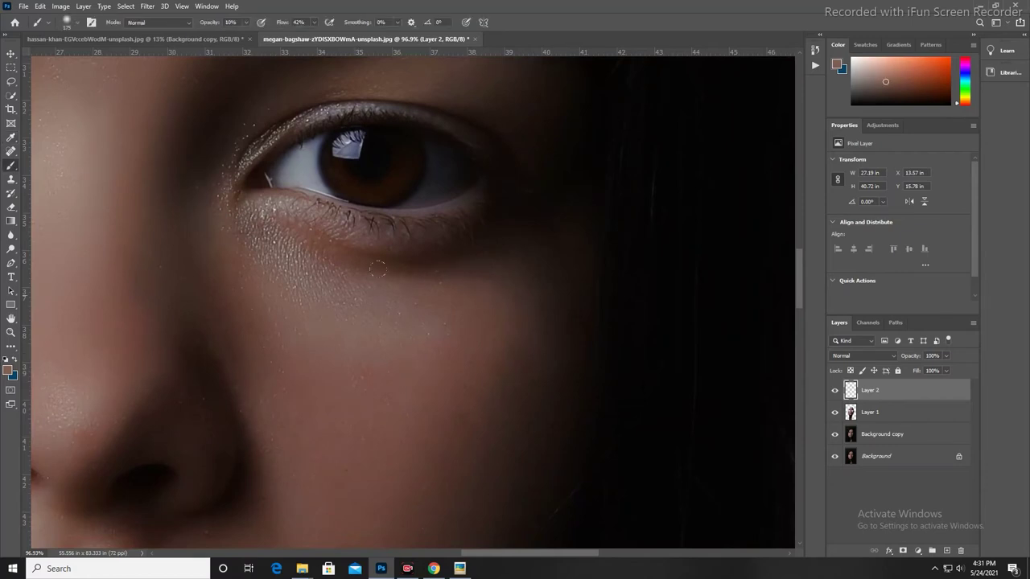
- Raise the brush opacity to 19% and paint with a slightly lighter skin tone
left_click_drag(242, 21, 247, 37)
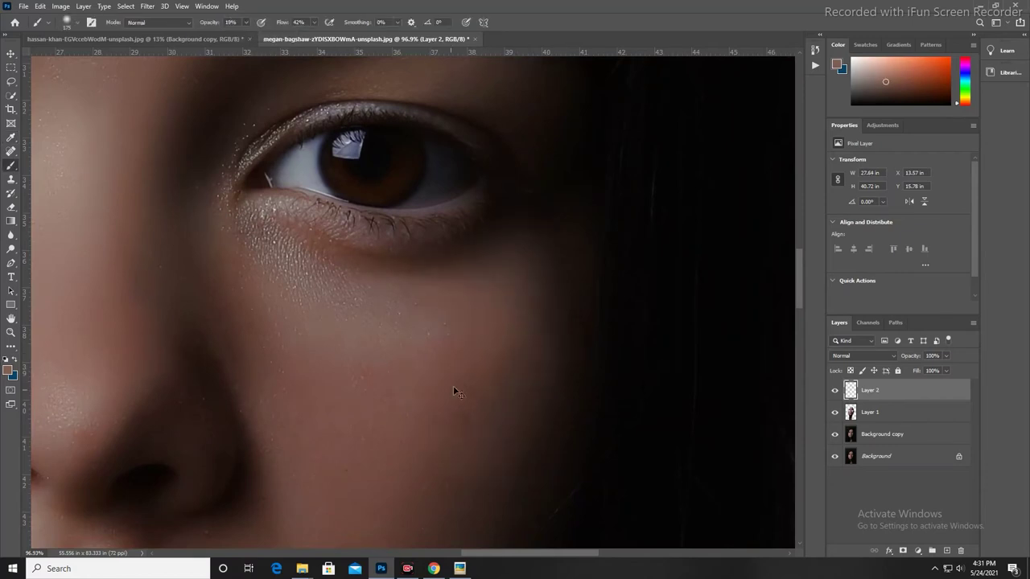
scroll(361, 427, "down", 3)
scroll(372, 328, "up", 2)
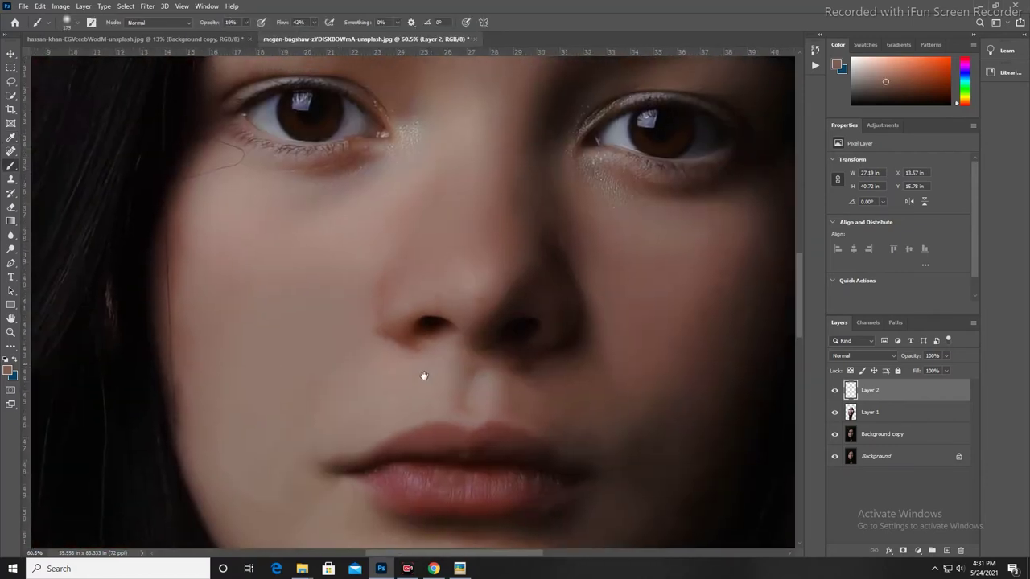
scroll(247, 331, "down", 1)
left_click(241, 352, "alt")
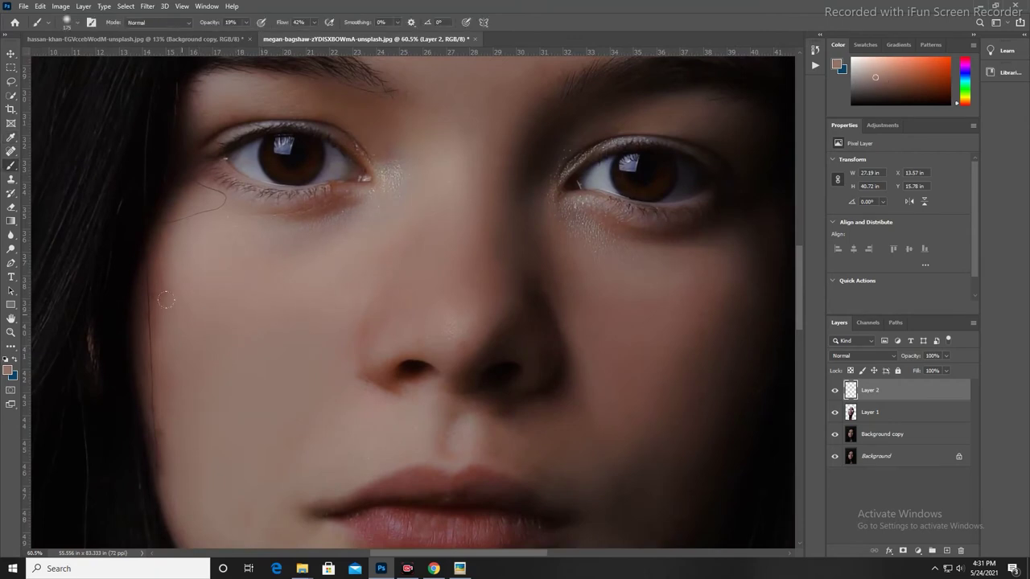
scroll(334, 374, "down", 3)
scroll(539, 395, "down", 2)
scroll(749, 407, "up", 1)
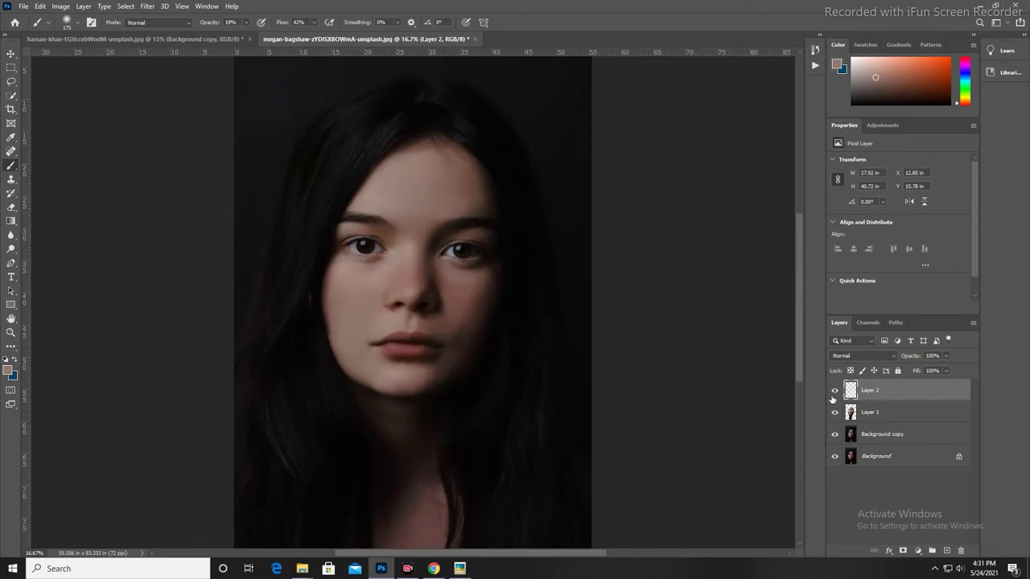
- Soften the painted Layer 2 with a 3.3-pixel Gaussian Blur
key("ctrl+plus")
left_click(148, 6)
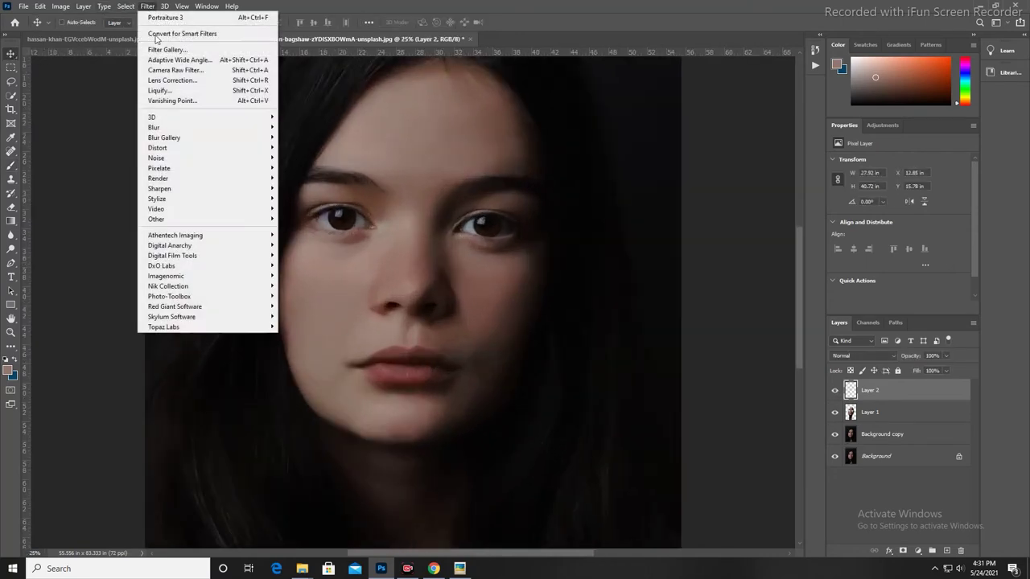
left_click(306, 168)
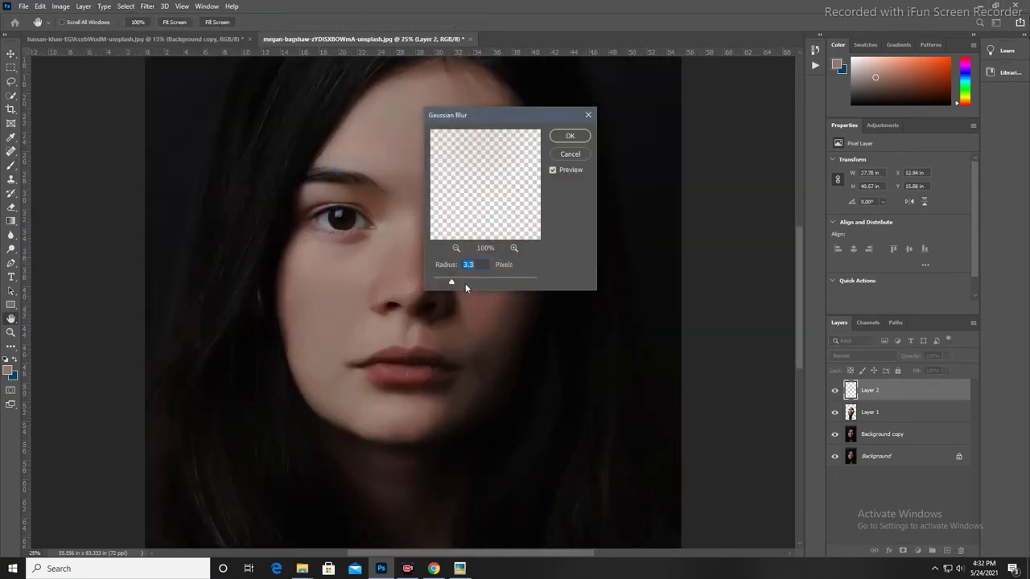
key("Return")
key("ctrl+plus")
key("ctrl+plus")
key("ctrl+minus")
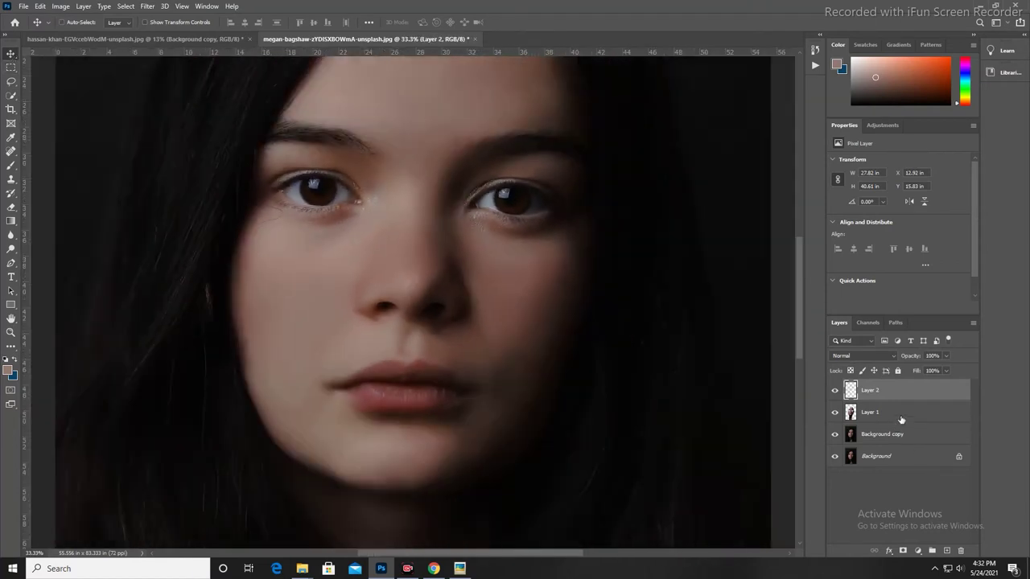
- Merge it into the smoothed layer, duplicate as Layer 2 copy, and hide it to compare
key("ctrl+e")
key("ctrl+j")
left_click(834, 390)
- Show the retouched layer again and zoom in and out to compare skin detail
left_click(835, 390)
key("ctrl+plus")
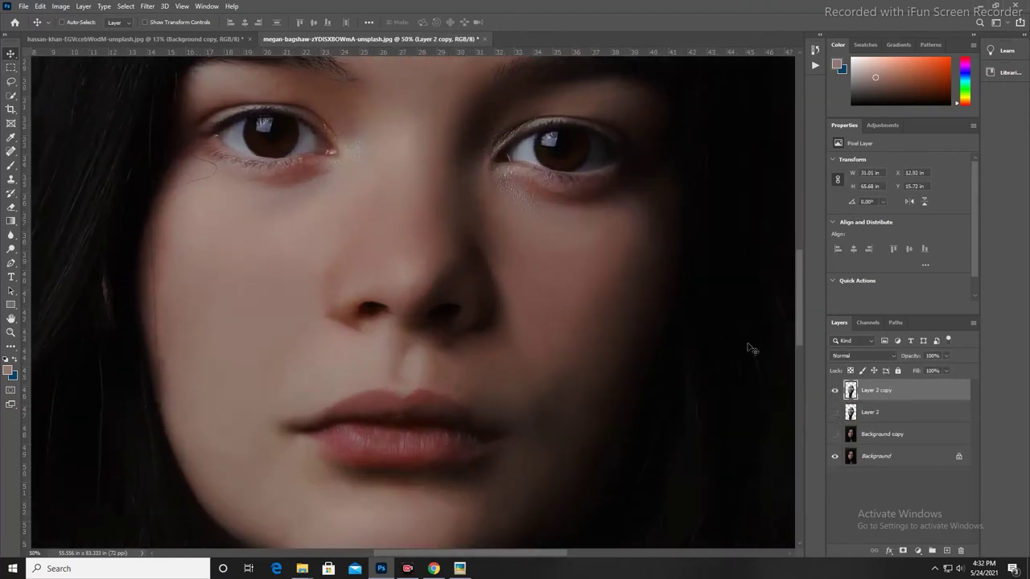
key("ctrl+minus")
left_click_drag(497, 301, 520, 253)
key("ctrl+minus")
key("ctrl+plus")
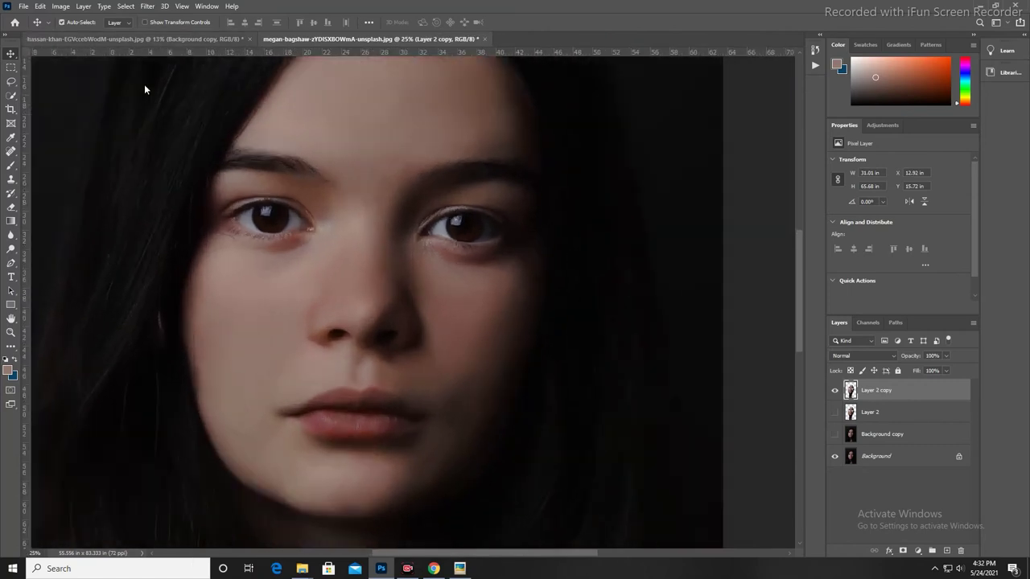
- Duplicate the retouched layer and apply a High Pass filter with radius 10
key("ctrl+j")
left_click(147, 6)
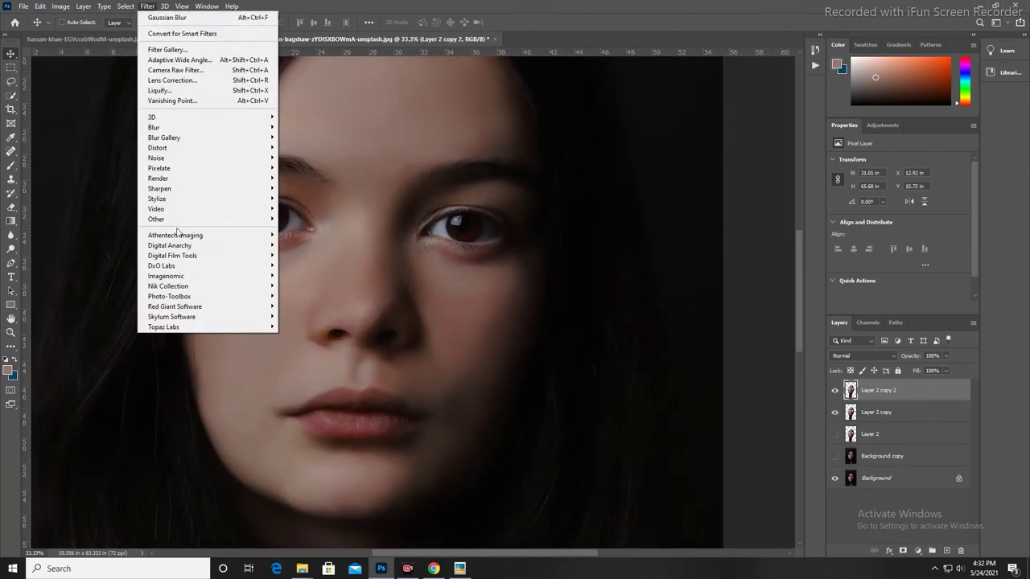
left_click(301, 231)
key("ctrl+plus")
type("10")
key("Return")
- Blur the detail layer 2 pixels, set it to Linear Light, and invert it
left_click(148, 7)
mouse_move(154, 127)
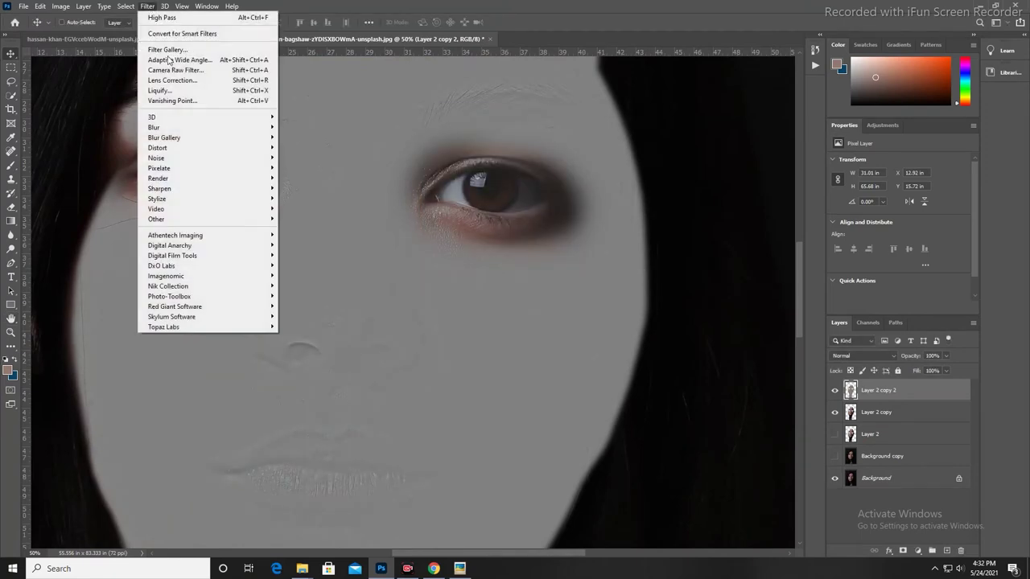
left_click(306, 170)
key("Return")
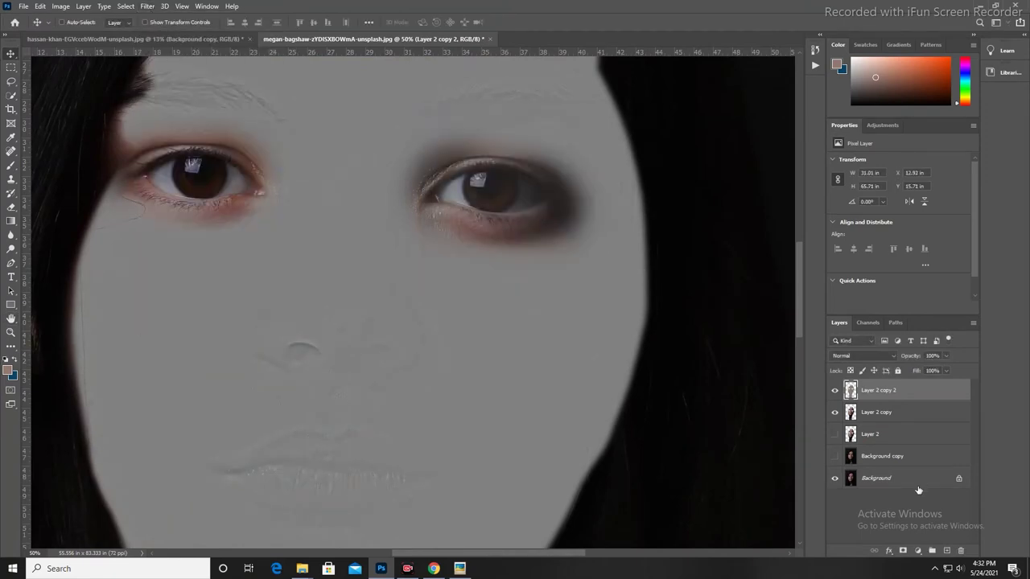
left_click(862, 356)
left_click(869, 454)
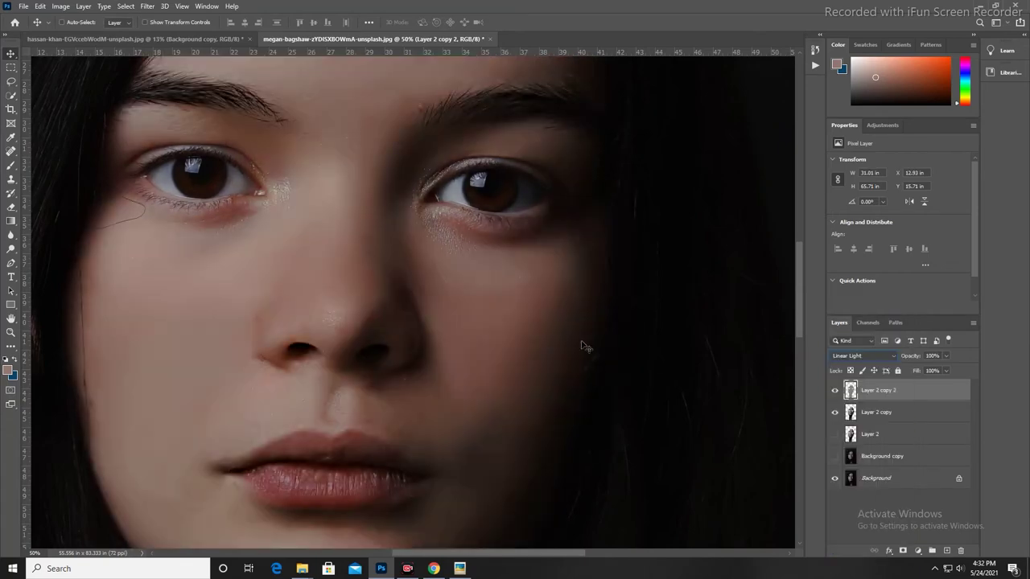
key("ctrl+i")
- Add an inverted black layer mask and paint the smoothing back onto the skin at 75% opacity
left_click(903, 550)
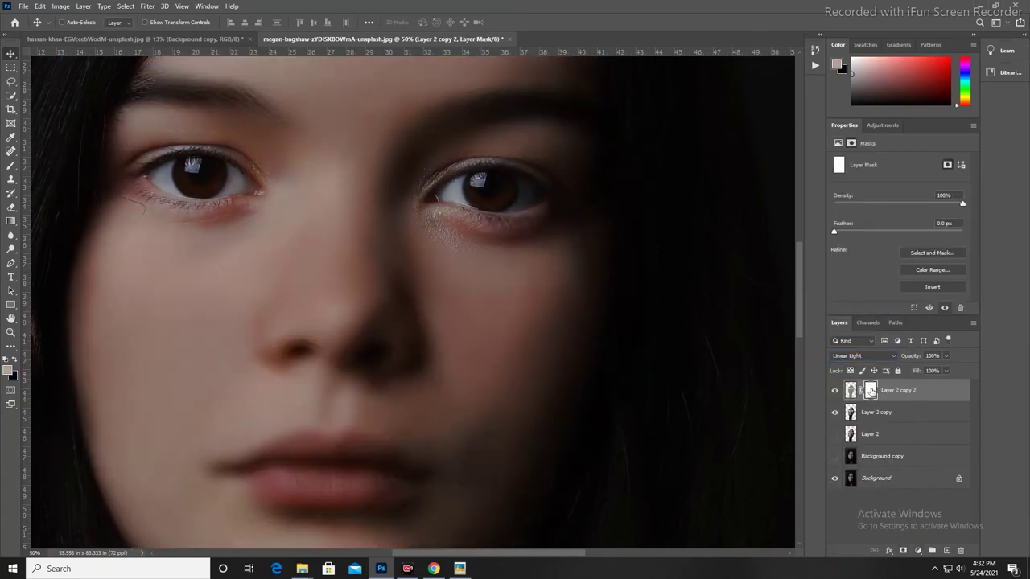
key("ctrl+i")
scroll(510, 306, "up", 1)
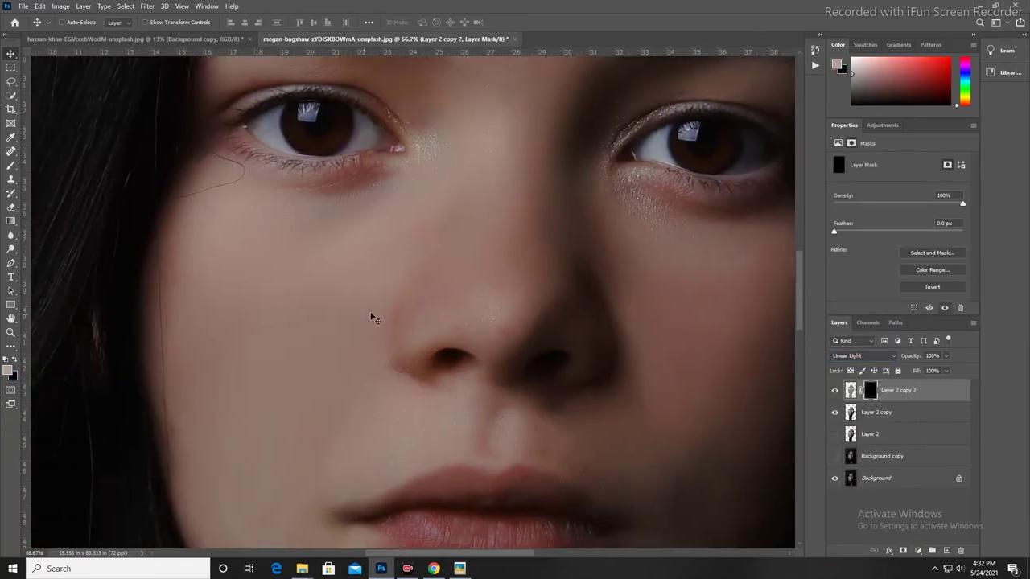
key("b")
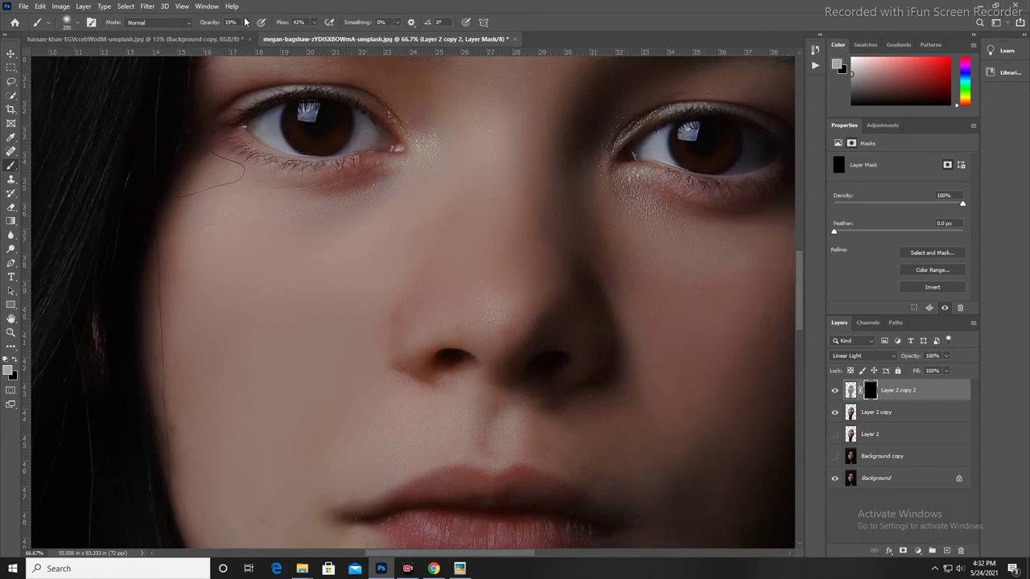
left_click_drag(245, 21, 279, 39)
left_click_drag(504, 402, 399, 297)
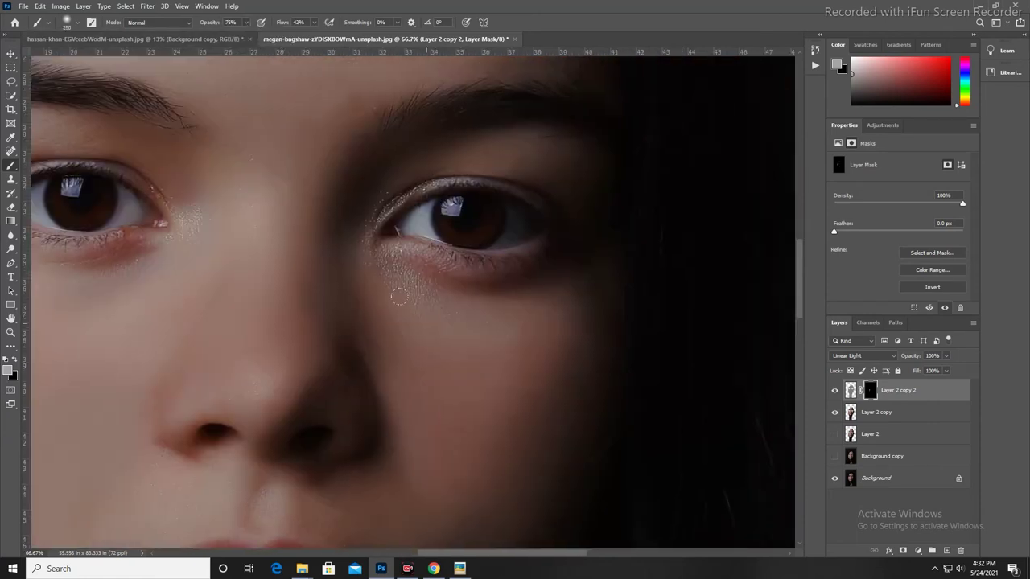
left_click_drag(342, 479, 503, 241)
left_click_drag(329, 314, 314, 411)
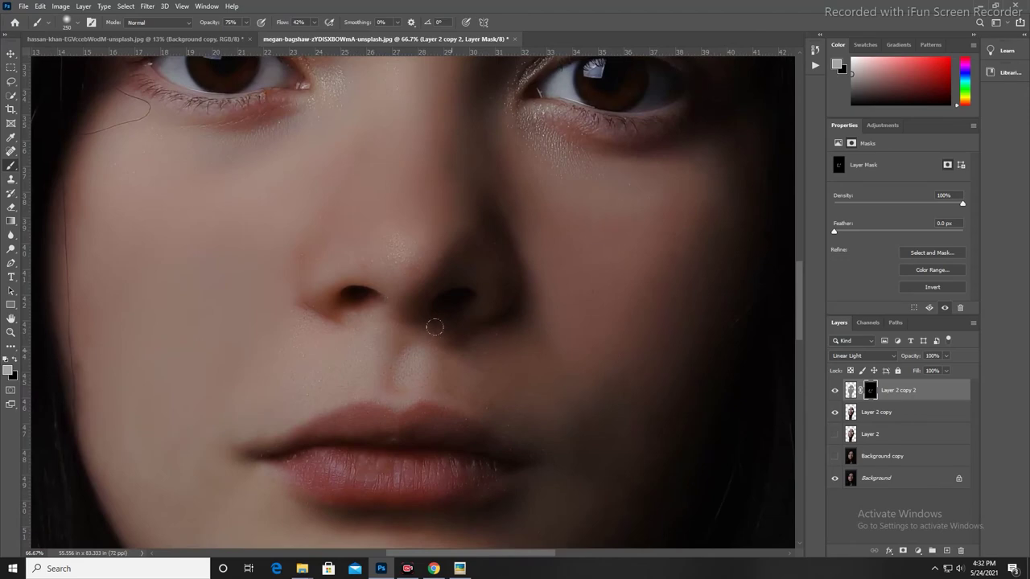
scroll(483, 402, "up", 5)
scroll(570, 292, "down", 2)
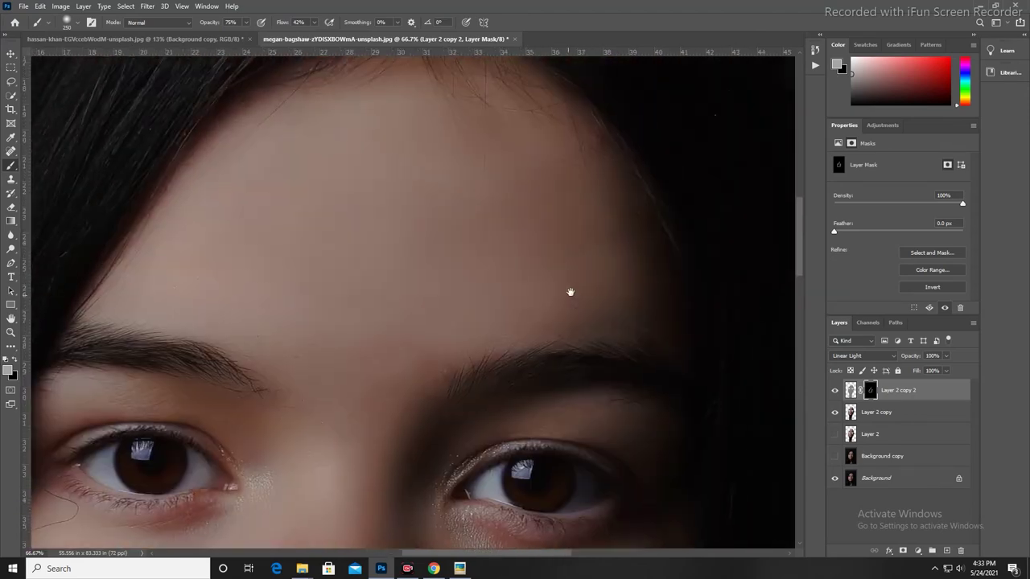
scroll(519, 359, "down", 1)
scroll(334, 331, "down", 1)
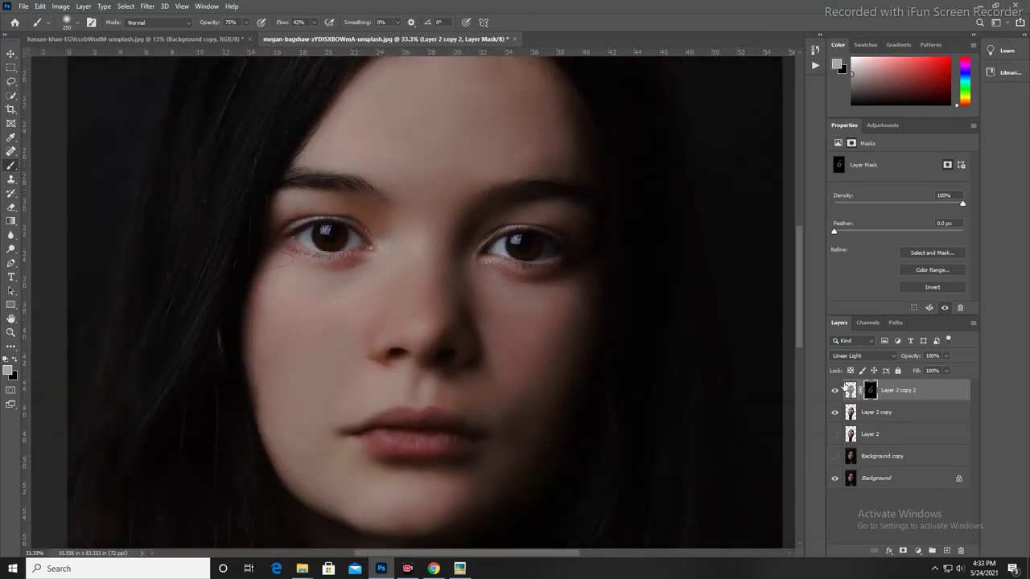
- Merge the masked Linear Light layer down into the smoothing layer below
key("v")
left_click(869, 412, "shift")
key("ctrl+e")
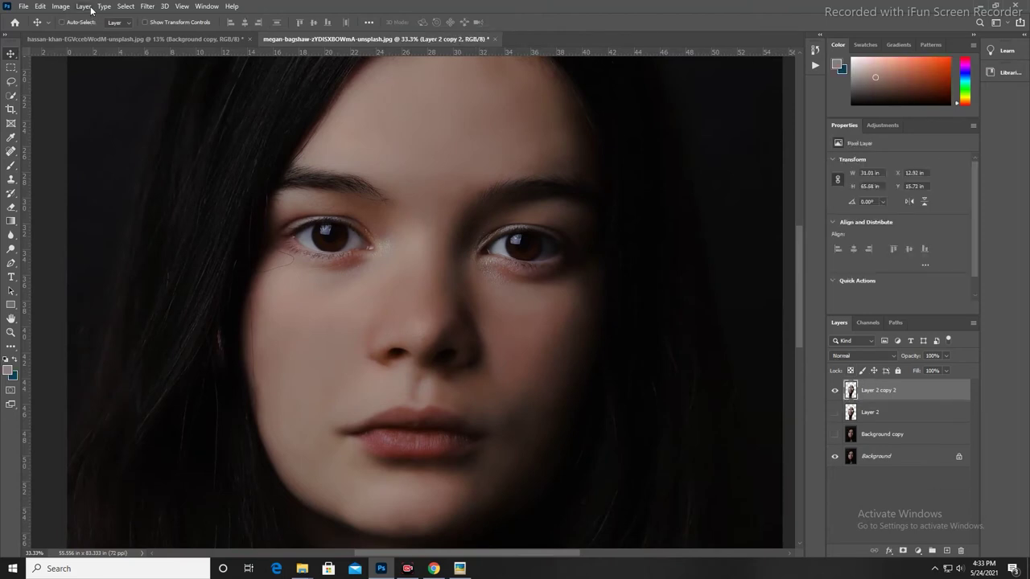
left_click(147, 7)
- Run Noiseware on the smoothed layer with the LANDSCAPE preset and detail protection luminance at 0
left_click(299, 276)
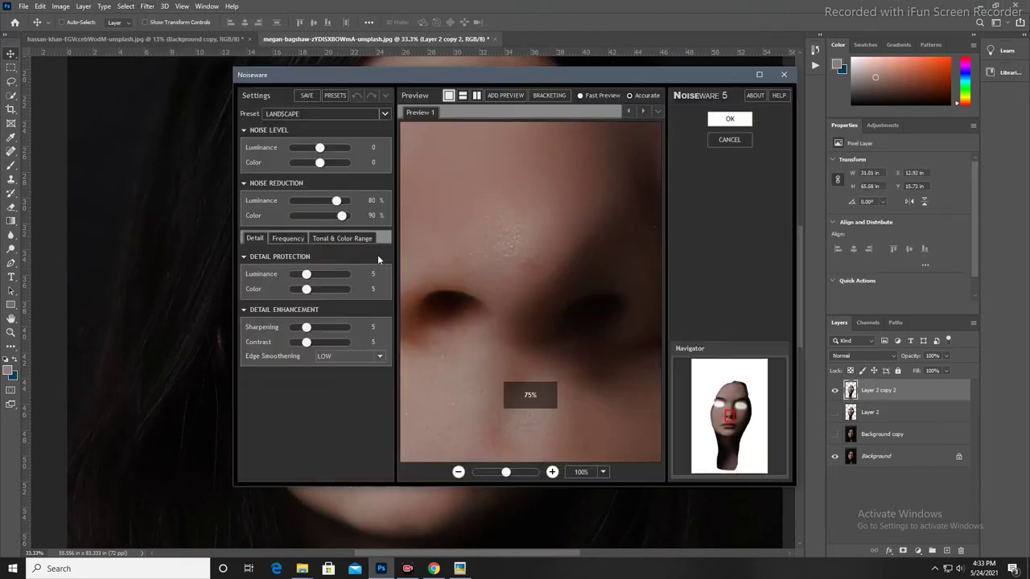
scroll(588, 288, "down", 1)
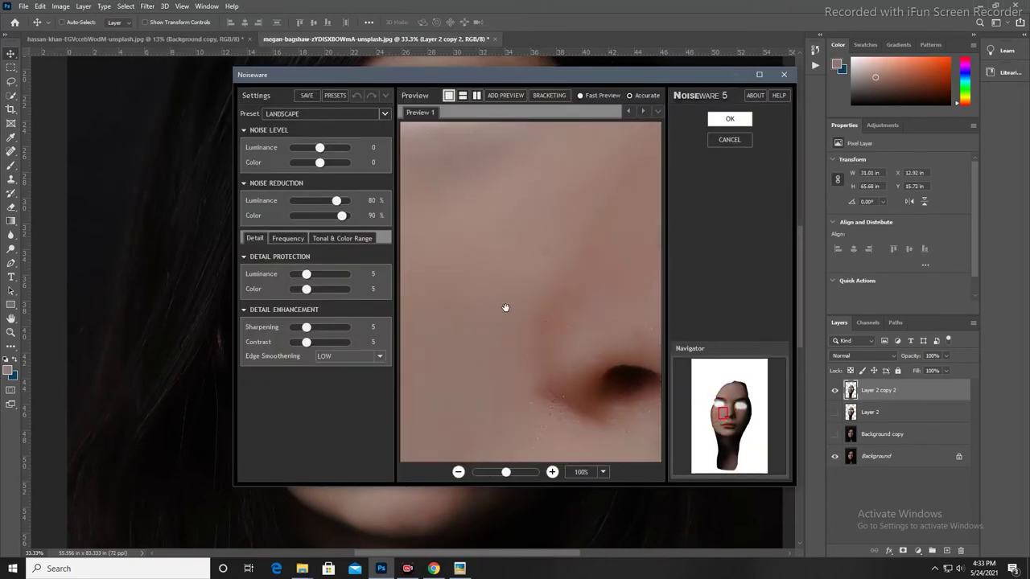
left_click_drag(506, 305, 338, 137)
left_click(338, 113)
left_click(524, 284)
scroll(524, 284, "down", 1)
left_click_drag(306, 275, 288, 278)
scroll(531, 289, "up", 1)
left_click_drag(547, 260, 547, 136)
- Set noise level luminance to -20 and noise reduction luminance to 8%, then apply Noiseware
left_click_drag(319, 147, 292, 150)
left_click_drag(336, 200, 296, 201)
mouse_move(306, 327)
left_mouse_down()
mouse_move(333, 330)
mouse_move(322, 327)
left_mouse_up()
scroll(602, 354, "down", 3)
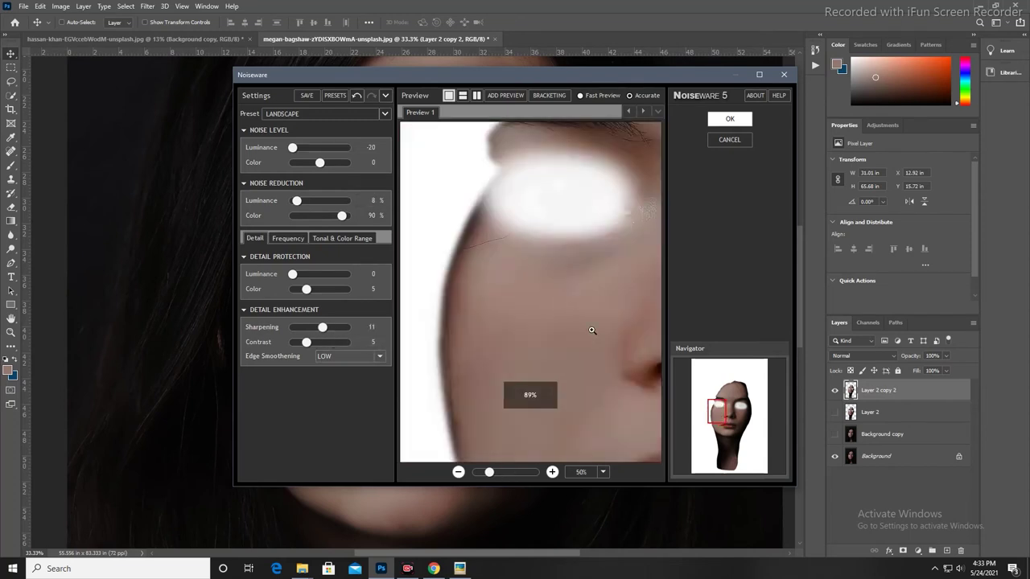
scroll(457, 296, "up", 1)
mouse_move(622, 374)
left_mouse_down()
mouse_move(637, 299)
mouse_move(552, 182)
left_mouse_up()
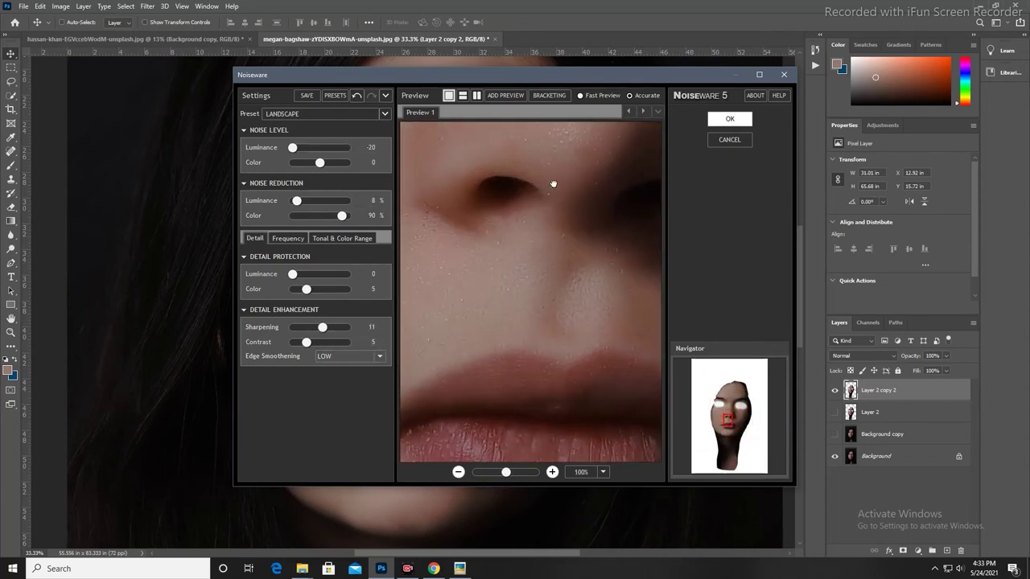
key("Return")
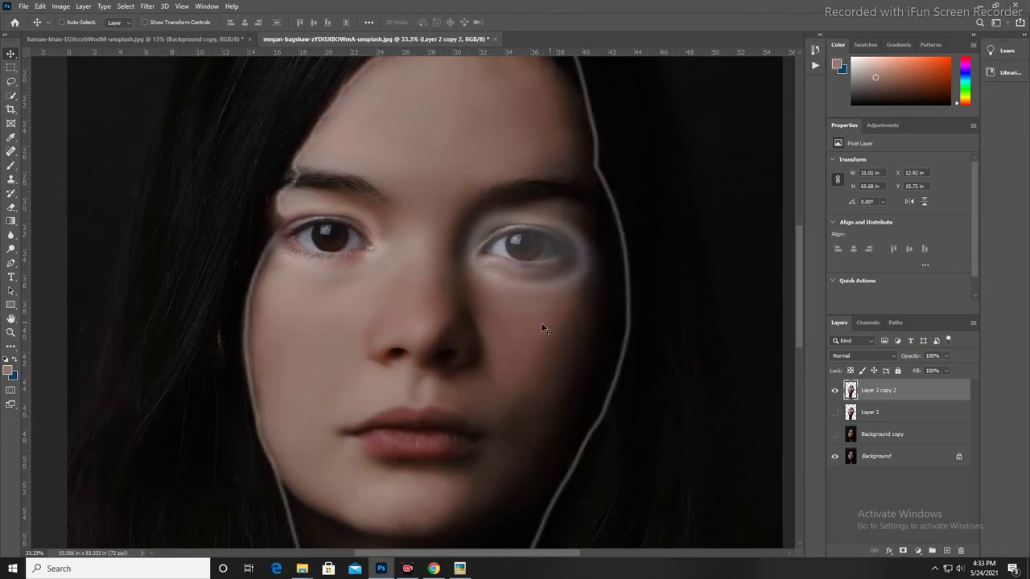
- Stamp the visible image into a new Layer 3 and rerun Noiseware on it
left_click(904, 439, "shift")
key("ctrl+alt+shift+e")
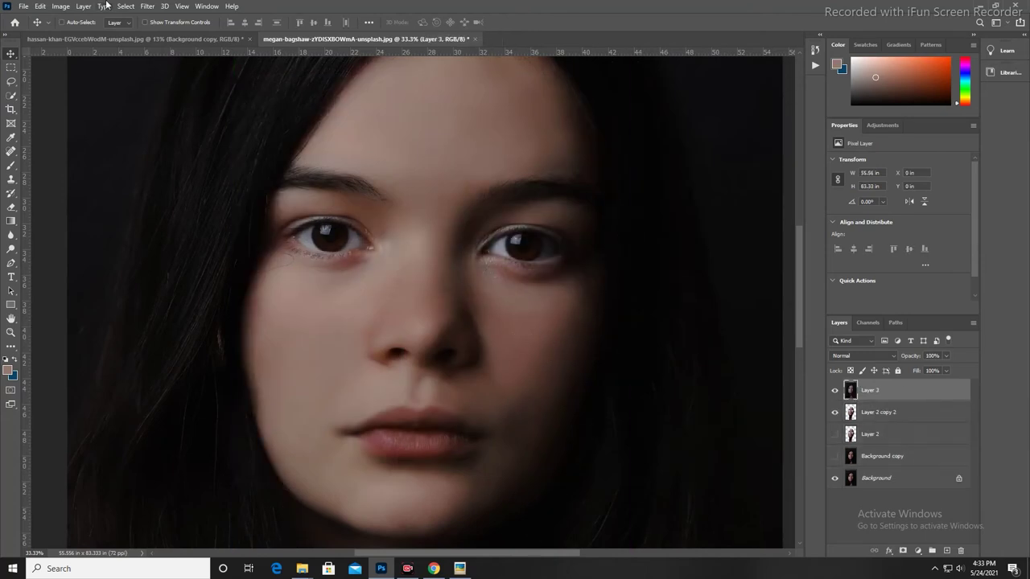
left_click(147, 5)
key("Escape")
key("ctrl+alt+f")
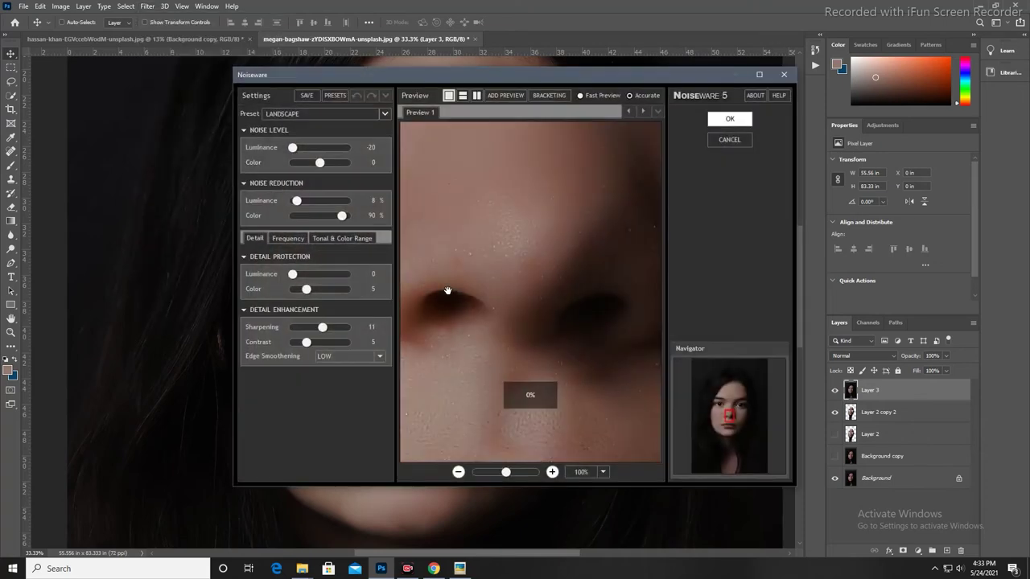
key("Return")
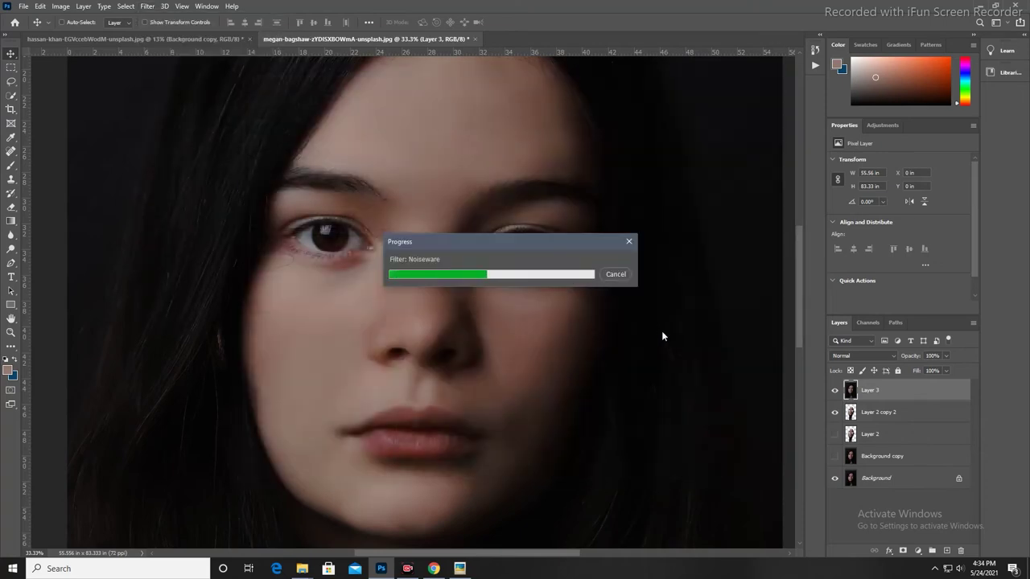
key("ctrl+plus")
key("ctrl+minus")
key("ctrl+minus")
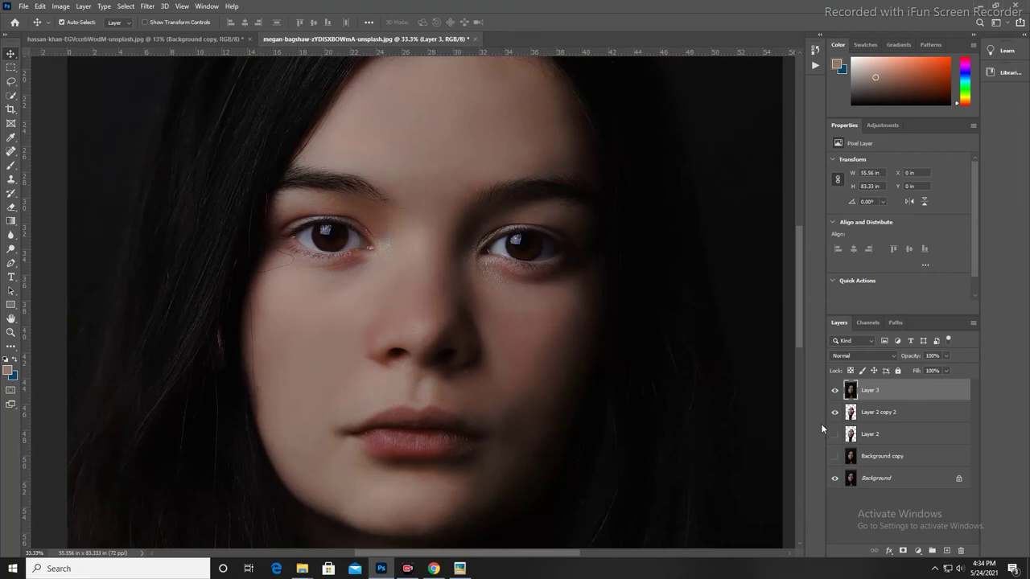
key("ctrl+minus")
key("ctrl+minus")
- Compare the retouch with the original, then spot-heal two blemishes on the lower lip
left_click(834, 390)
left_click(835, 390)
mouse_move(437, 339)
left_mouse_down()
mouse_move(433, 412)
mouse_move(346, 445)
mouse_move(348, 410)
left_mouse_up()
scroll(433, 411, "down", 3)
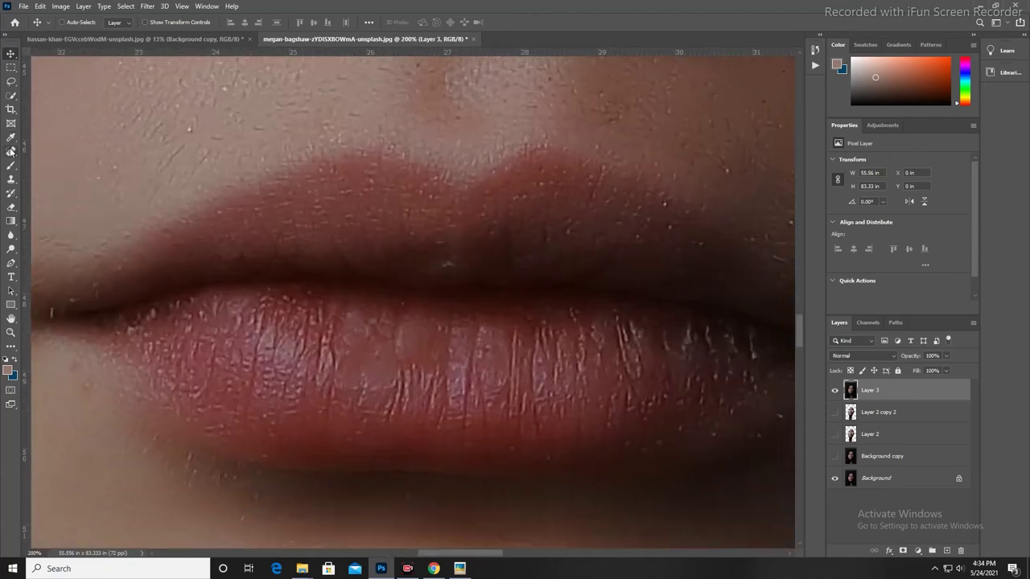
left_click(11, 151)
left_click(412, 345)
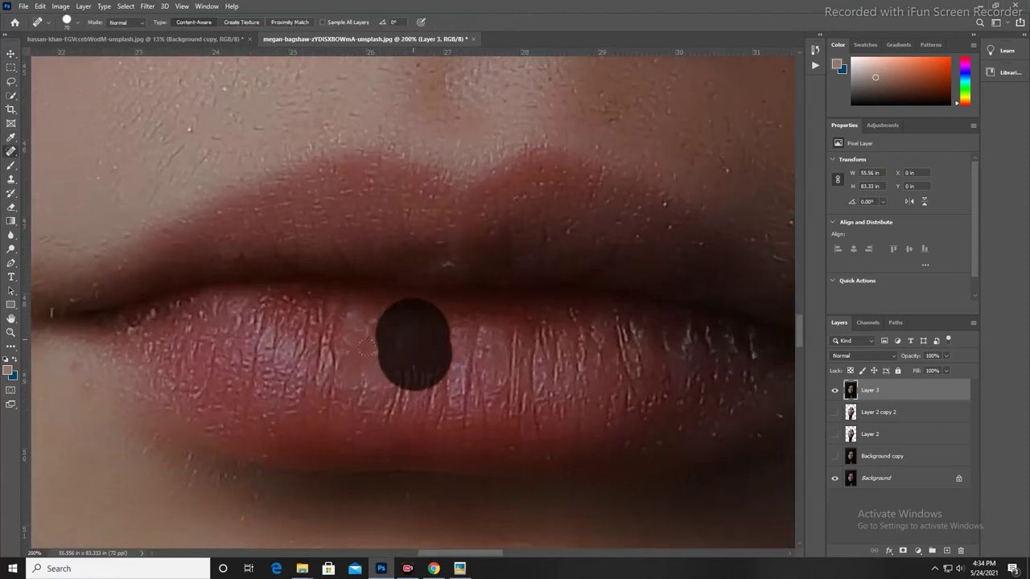
left_click(630, 345)
- Bring the eyes and nose into view and return to the Spot Healing Brush
scroll(510, 350, "up", 3)
left_click_drag(513, 91, 443, 436)
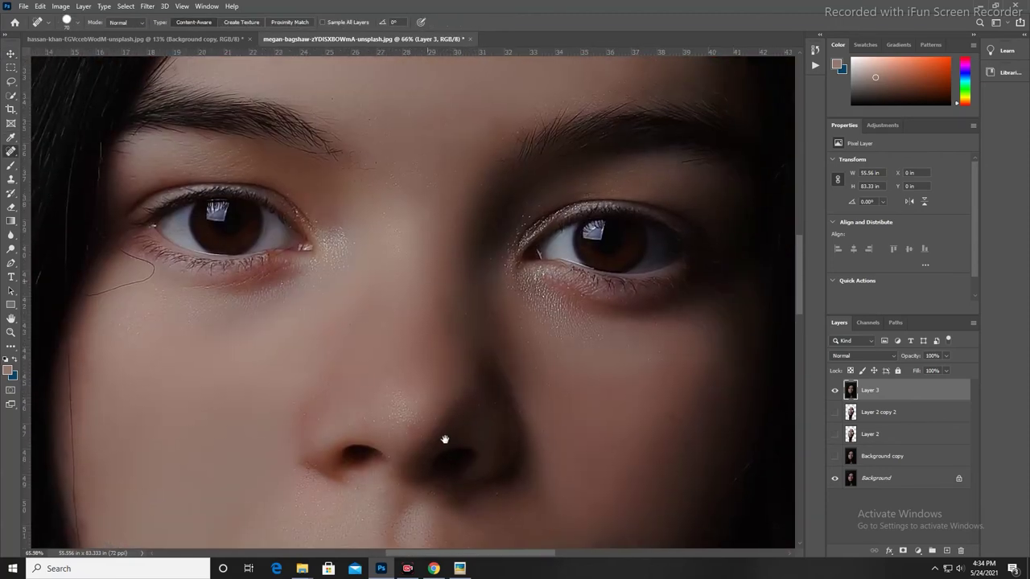
key("s")
left_click(12, 53)
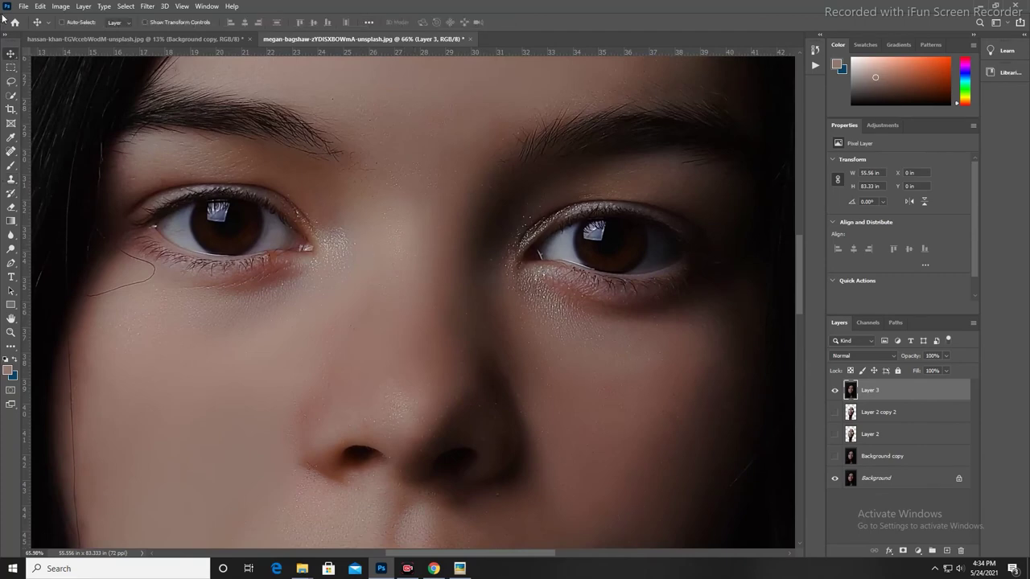
key("j")
scroll(470, 225, "down", 1)
scroll(556, 271, "down", 1)
scroll(761, 393, "down", 1)
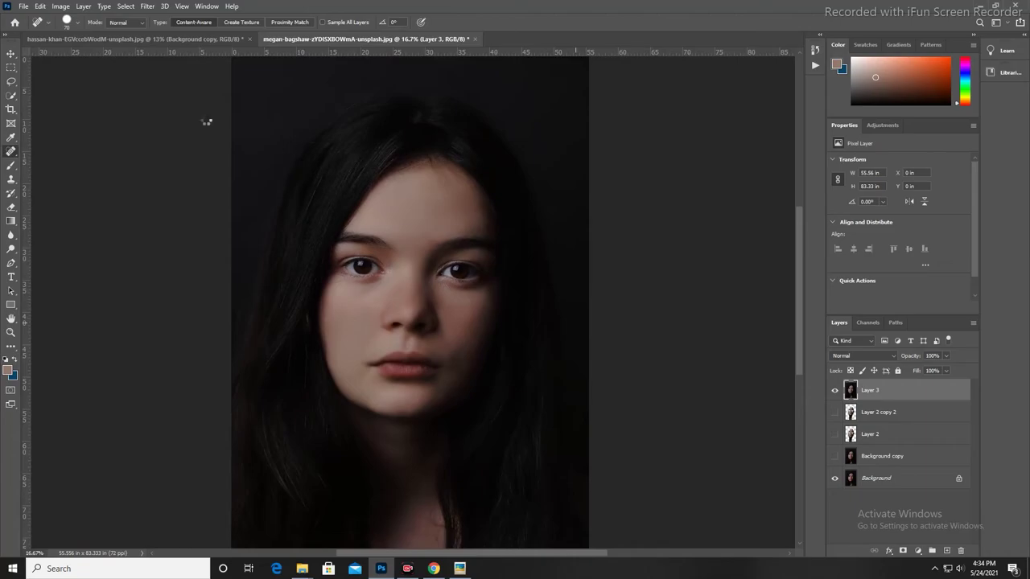
key("ctrl+shift+a")
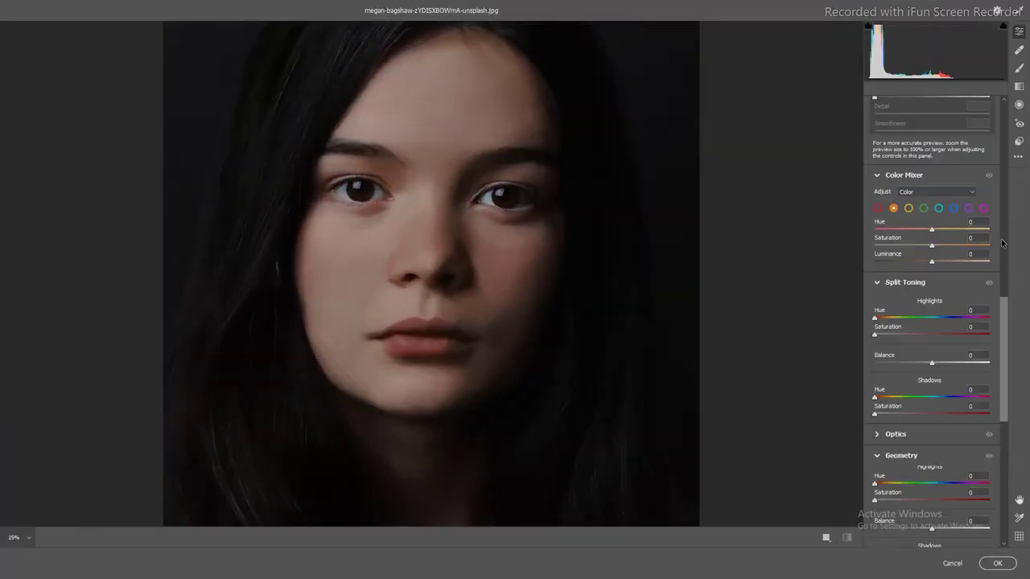
- In Camera Raw's Basic panel, lift shadows, deepen blacks to -17 and ease highlights to about -8
mouse_move(913, 267)
left_mouse_down()
mouse_move(969, 290)
mouse_move(927, 314)
left_mouse_up()
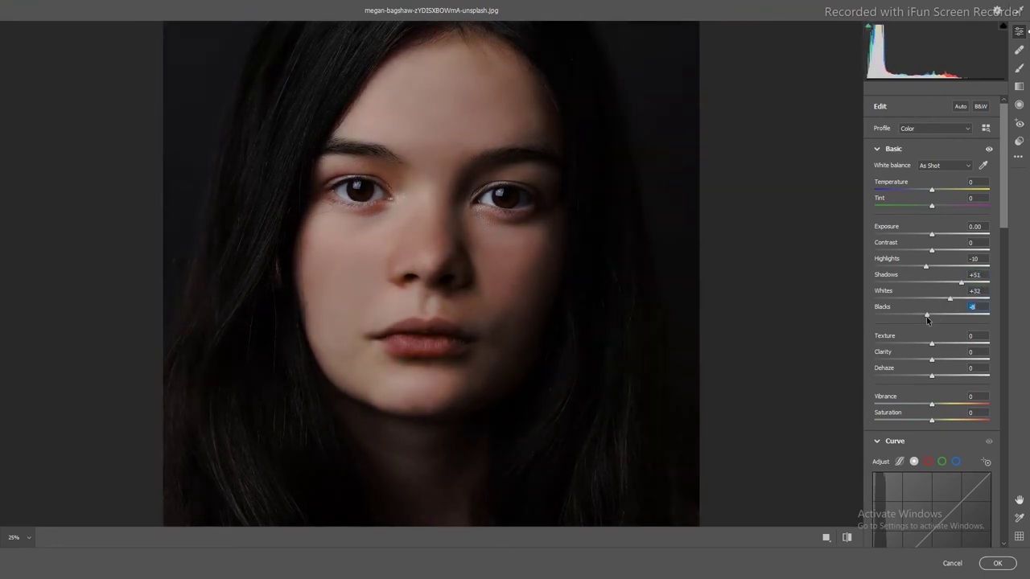
key("ctrl+plus")
mouse_move(932, 360)
left_mouse_down()
mouse_move(945, 362)
mouse_move(950, 348)
mouse_move(939, 381)
left_mouse_up()
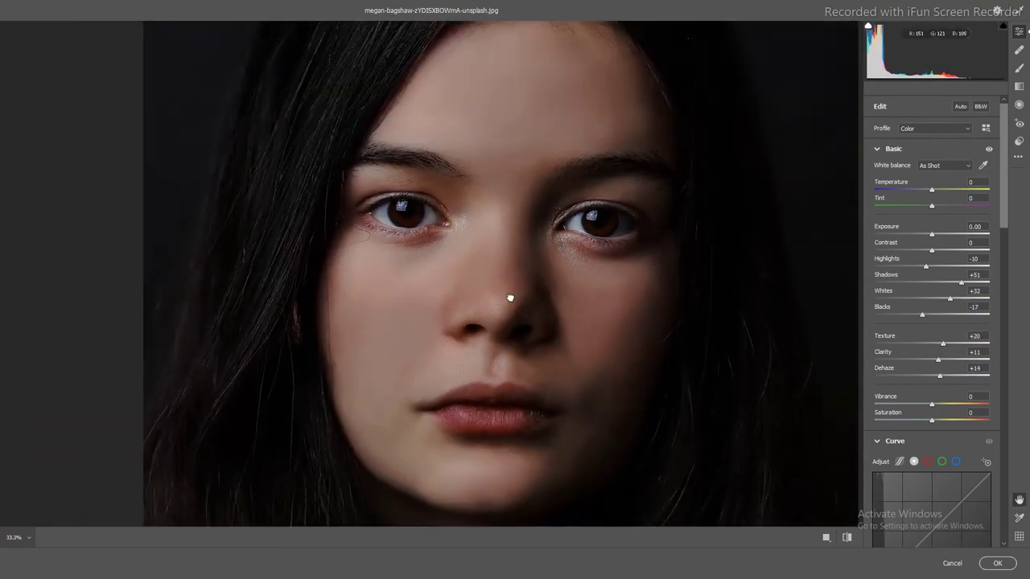
left_click_drag(665, 219, 702, 243)
left_click_drag(925, 267, 933, 235)
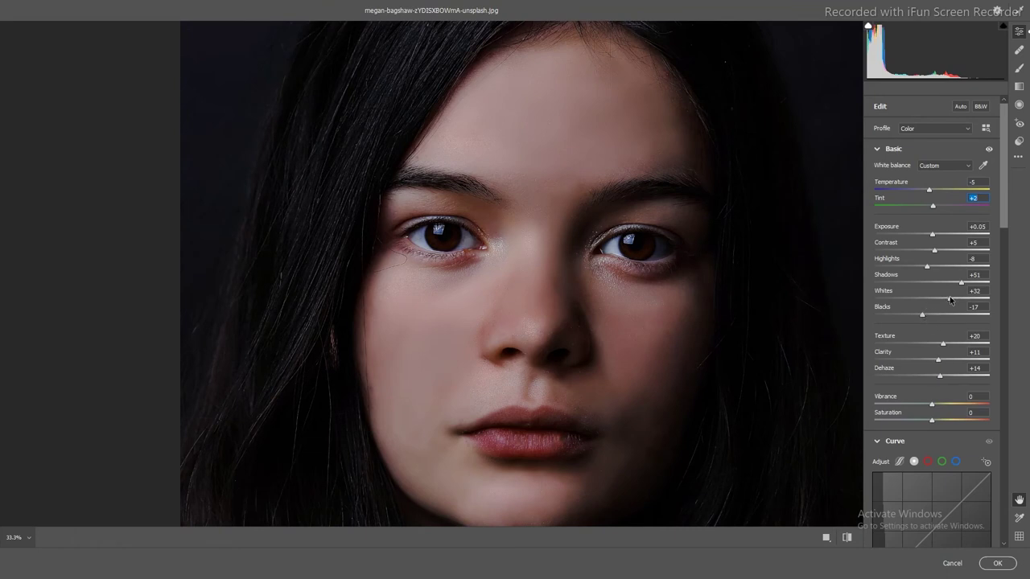
left_click_drag(950, 300, 941, 298)
- Fine-tune the tone curve highlights and set noise reduction 40 and colour noise 43
key("q")
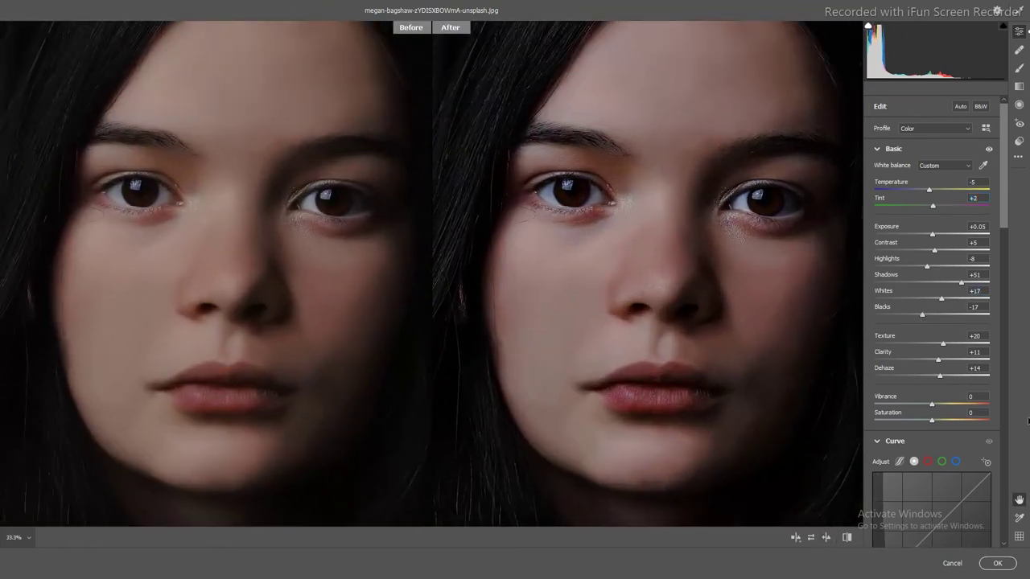
scroll(925, 346, "down", 5)
scroll(925, 346, "down", 5)
mouse_move(923, 350)
left_mouse_down()
mouse_move(934, 357)
mouse_move(927, 372)
left_mouse_up()
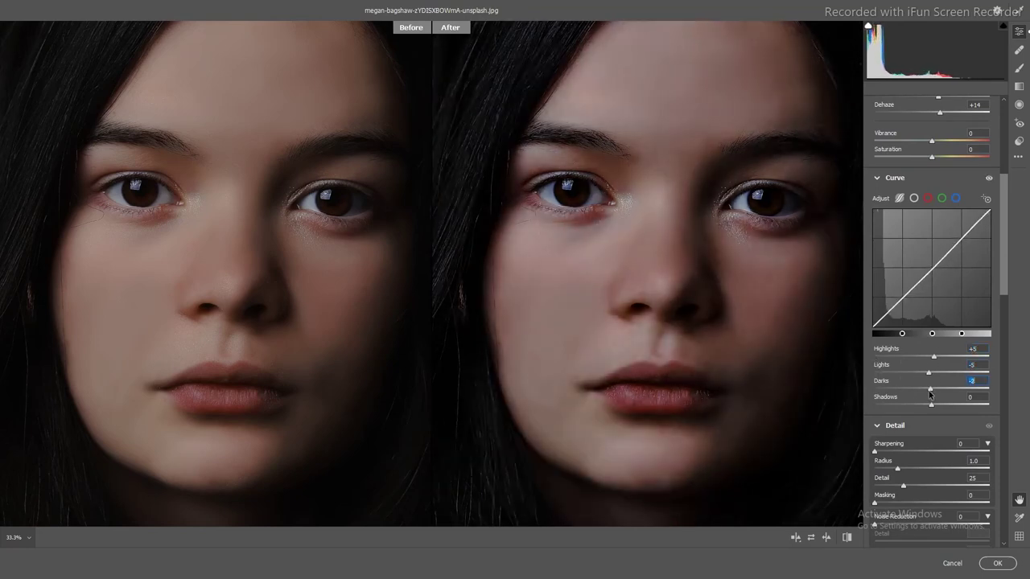
scroll(900, 525, "down", 2)
left_click_drag(875, 473, 921, 473)
key("ctrl+plus")
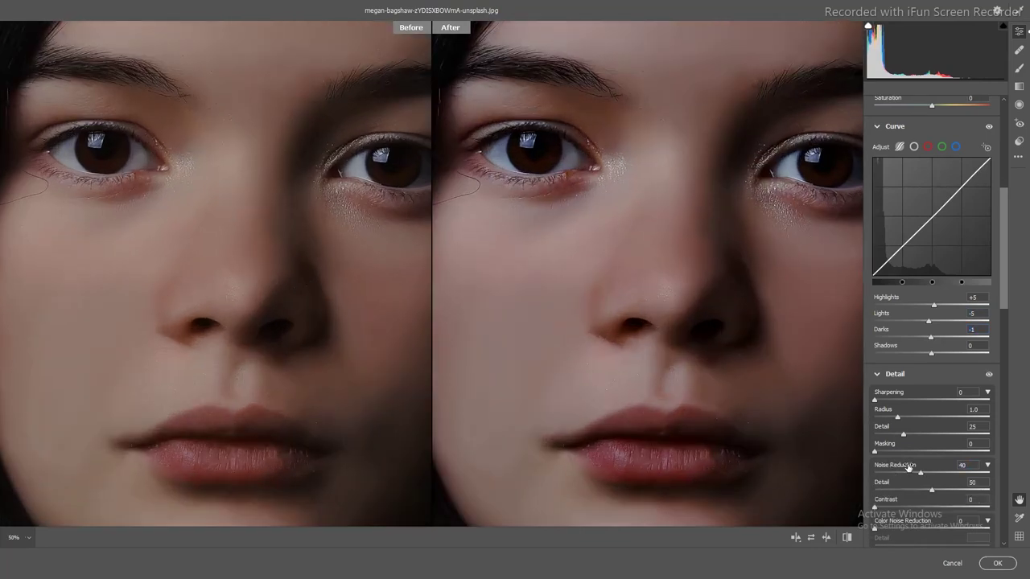
key("ctrl+minus")
scroll(901, 506, "down", 1)
left_click(924, 503)
- Tweak Color Mixer reds and Calibration green primary (Hue -29, Saturation -48), then apply the grade
scroll(965, 346, "down", 6)
scroll(926, 407, "down", 2)
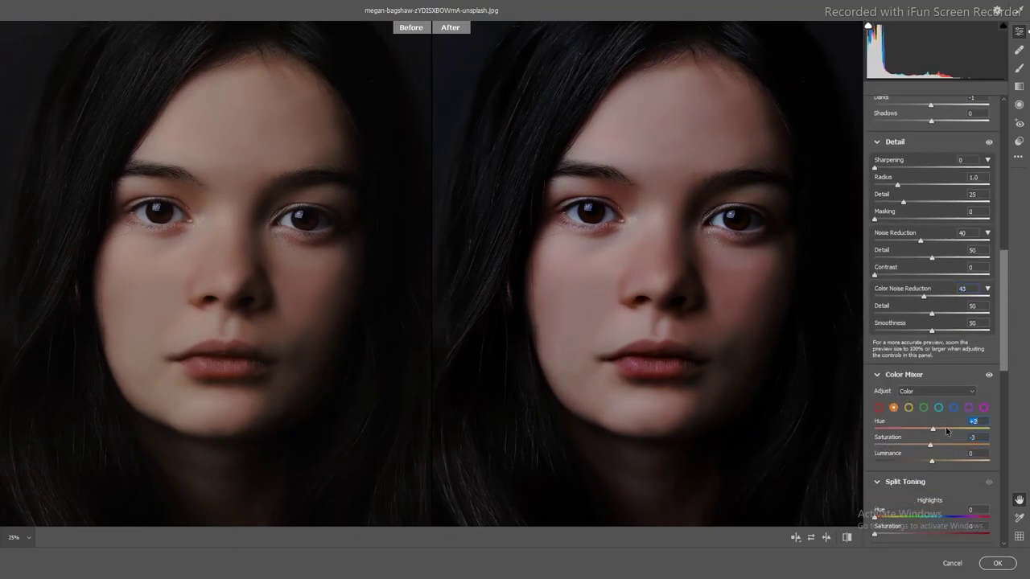
left_click_drag(934, 462, 910, 465)
left_click(909, 408)
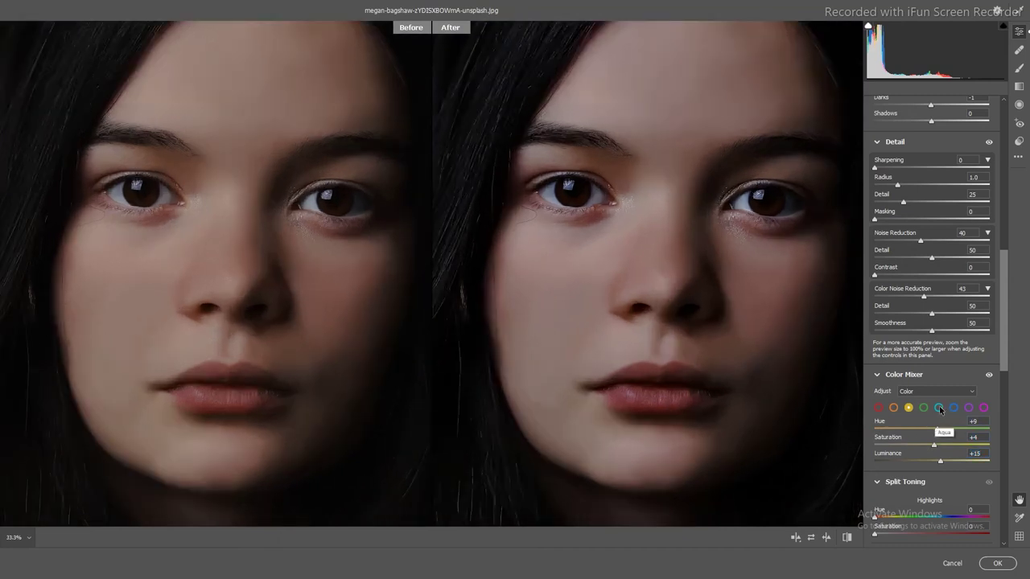
left_click(938, 408)
left_click(893, 408)
left_click(879, 408)
left_click_drag(931, 444, 905, 446)
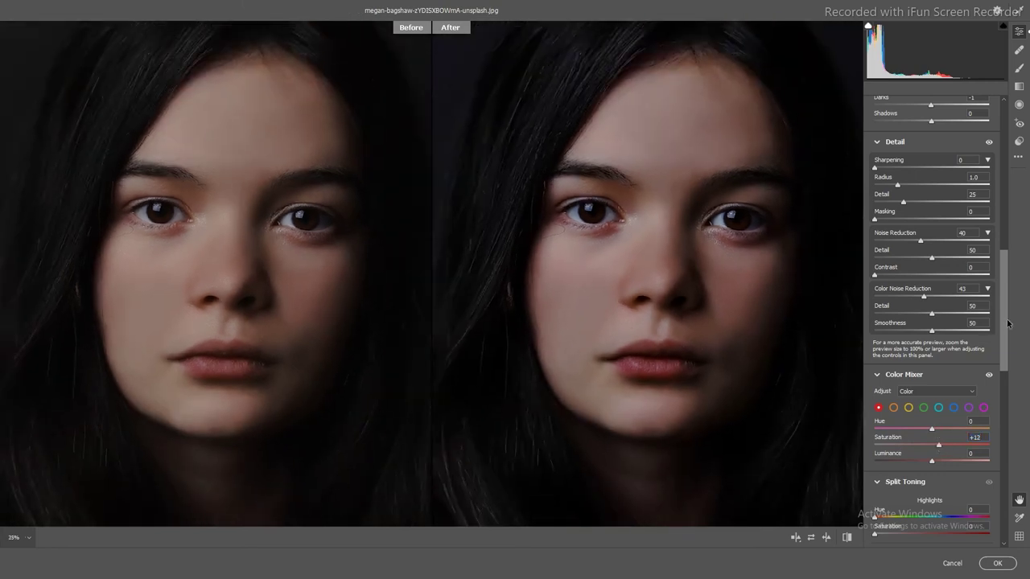
left_click_drag(1002, 306, 1002, 485)
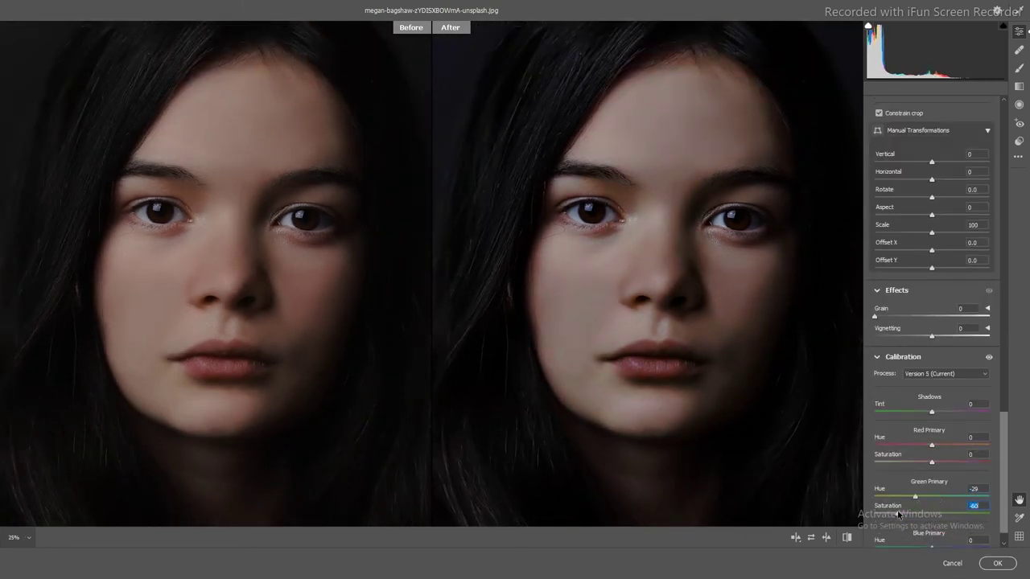
scroll(660, 372, "up", 1)
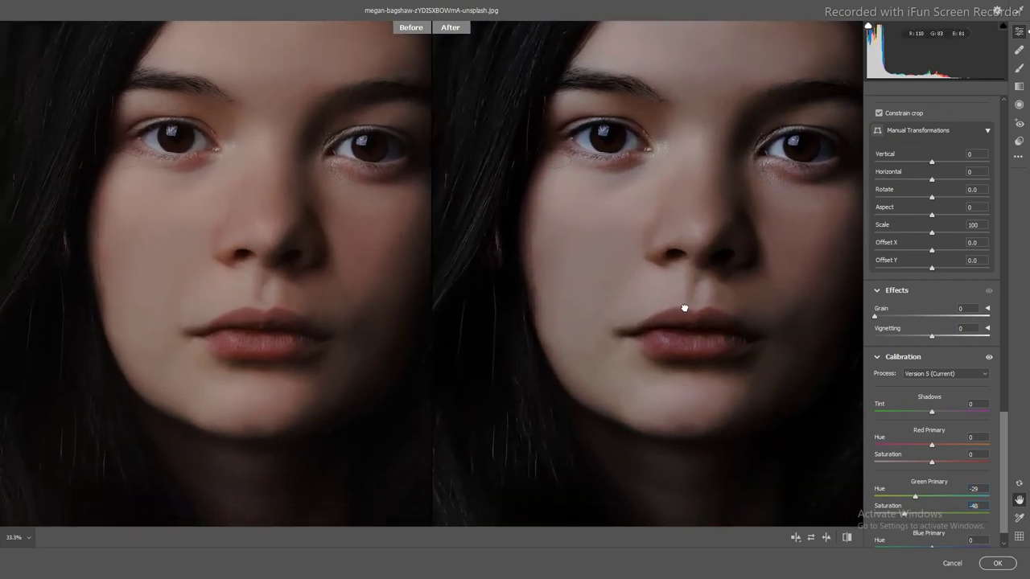
scroll(945, 533, "down", 1)
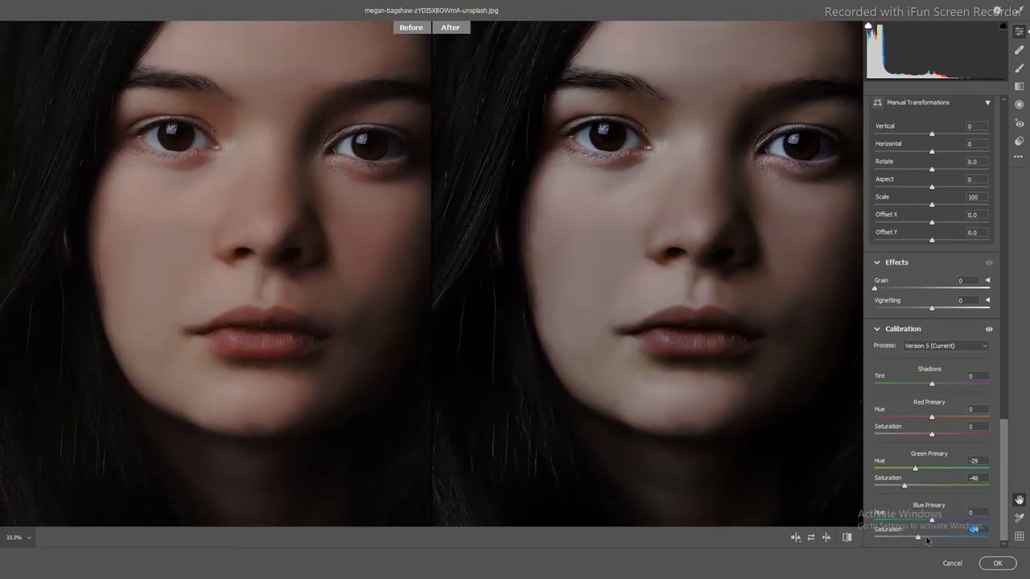
scroll(750, 386, "down", 3)
left_click(997, 563)
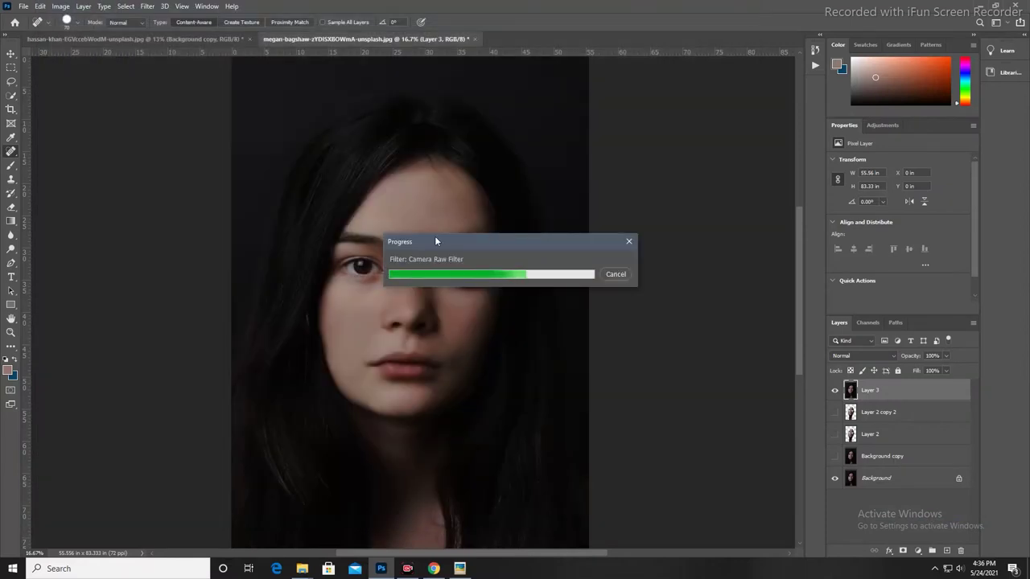
- Toggle Layer 3 at several zoom levels to compare smoothed skin against the acne original
scroll(454, 277, "up", 1)
scroll(455, 277, "down", 1)
left_click(835, 391)
left_click(836, 391)
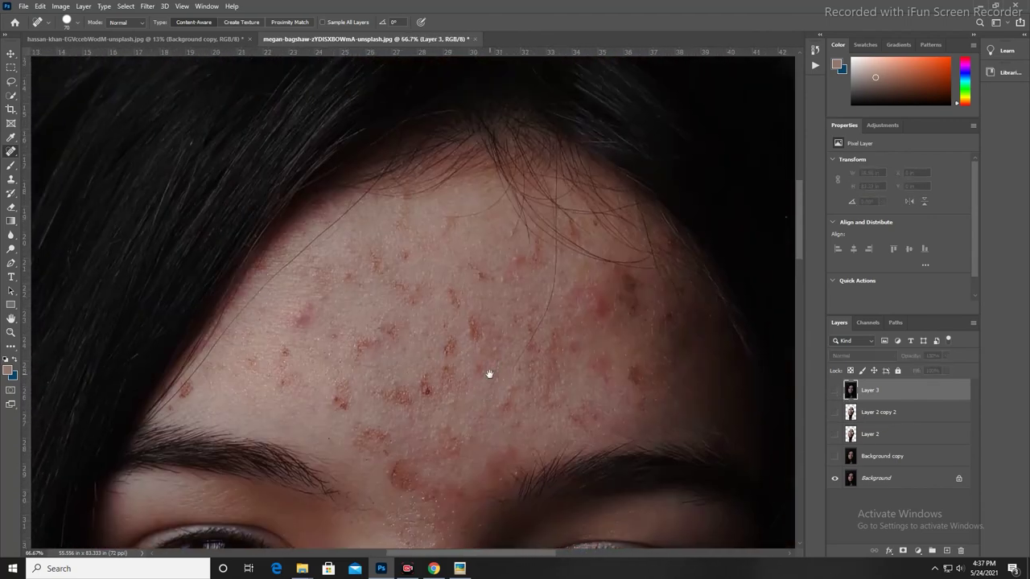
left_click(835, 391)
left_click(835, 391)
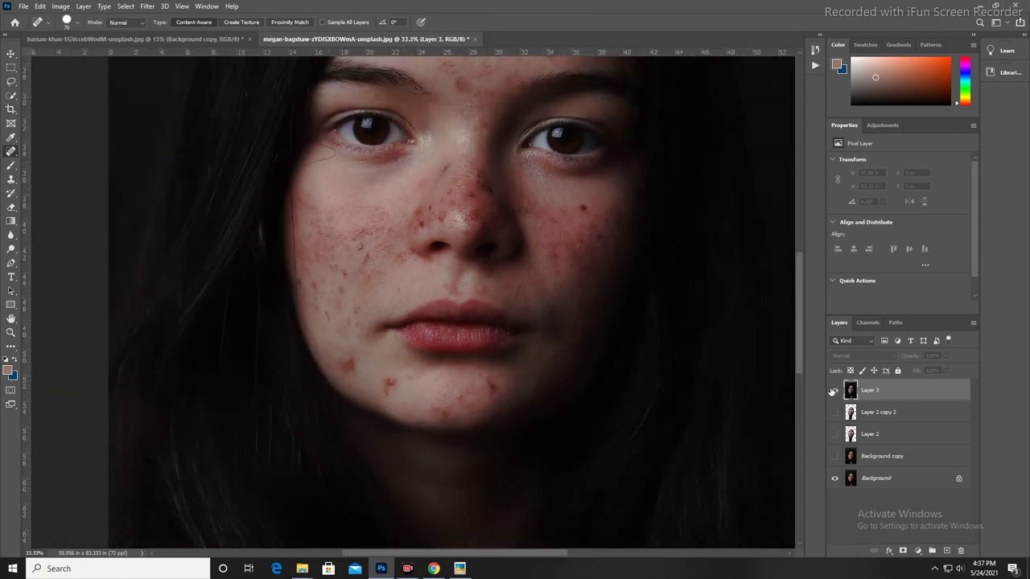
left_click(835, 391)
key("ctrl+minus")
left_click(835, 391)
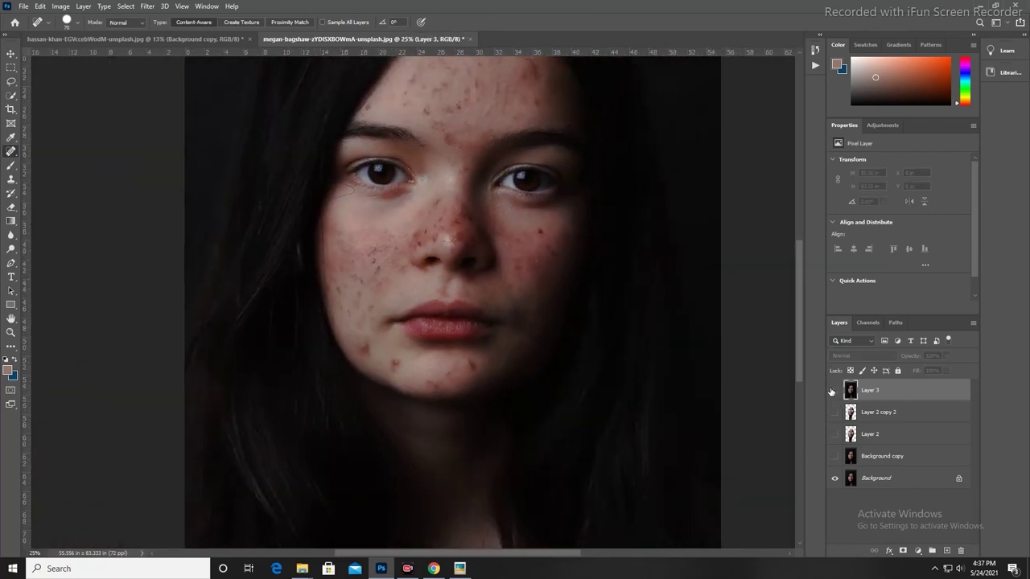
key("ctrl+minus")
left_click(834, 391)
left_click(835, 391)
left_click(834, 391)
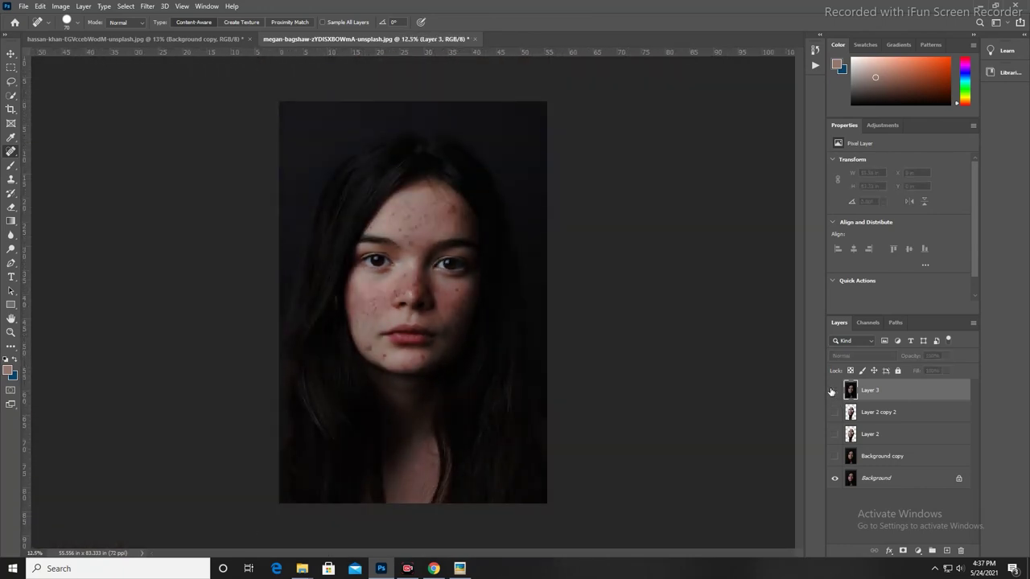
left_click(834, 391)
left_click(835, 391)
- Lasso the face and neck and feather the selection by 10 px
key("w")
left_click_drag(400, 198, 473, 205)
key("ctrl+d")
left_click(11, 82)
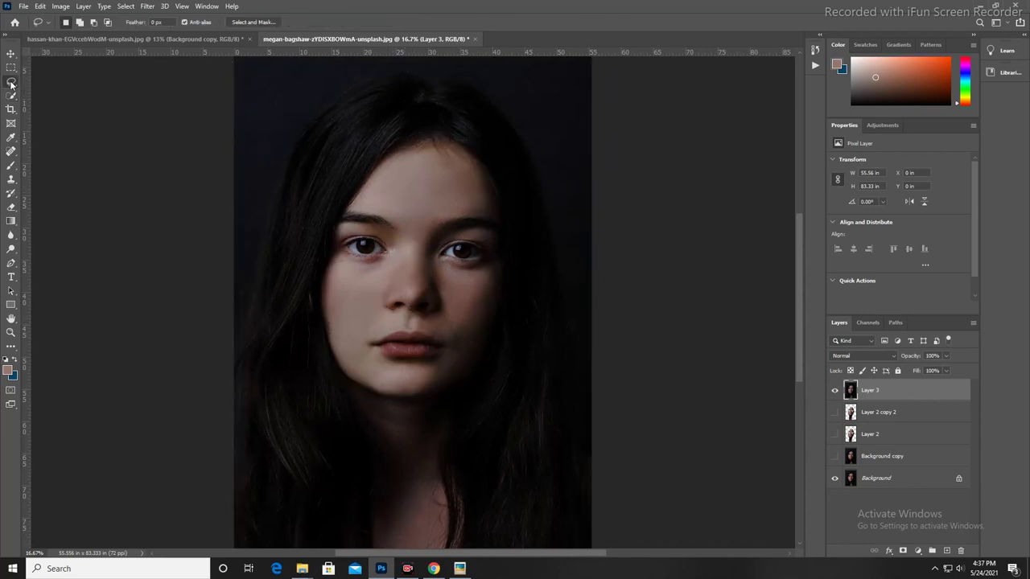
left_click_drag(394, 151, 499, 167)
left_click_drag(353, 451, 364, 465)
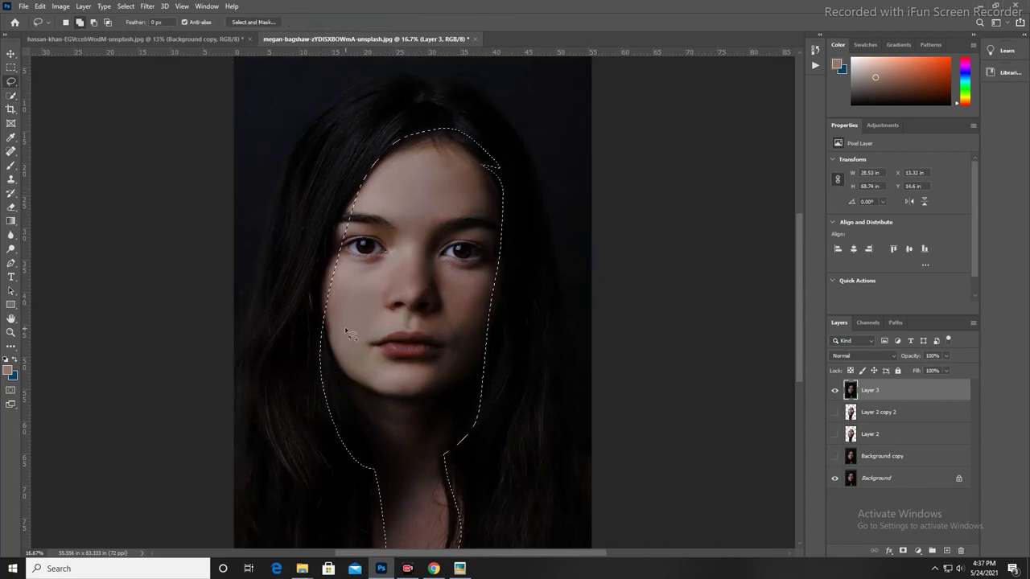
key("shift+F5")
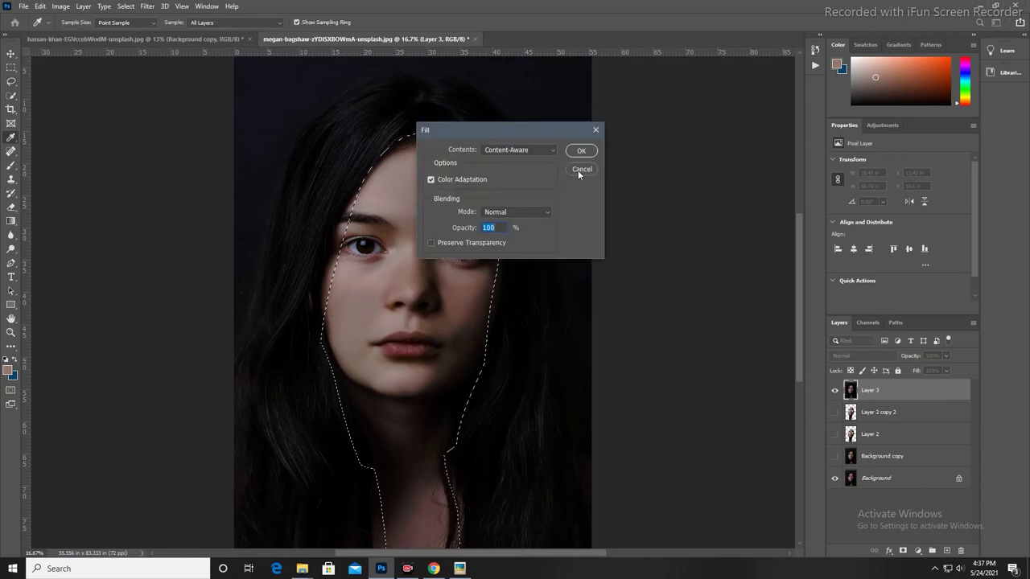
left_click(578, 169)
key("shift+F6")
left_click(567, 178)
- Brighten the selection with Levels white input 229, deselect, and compare against the original
key("ctrl+l")
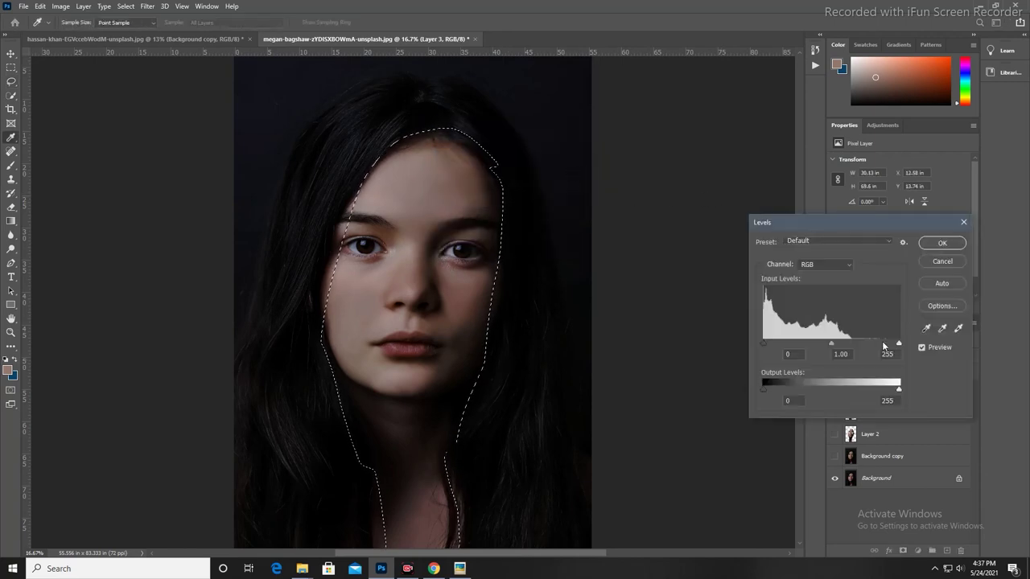
left_click_drag(899, 344, 886, 346)
key("Return")
key("ctrl+d")
key("v")
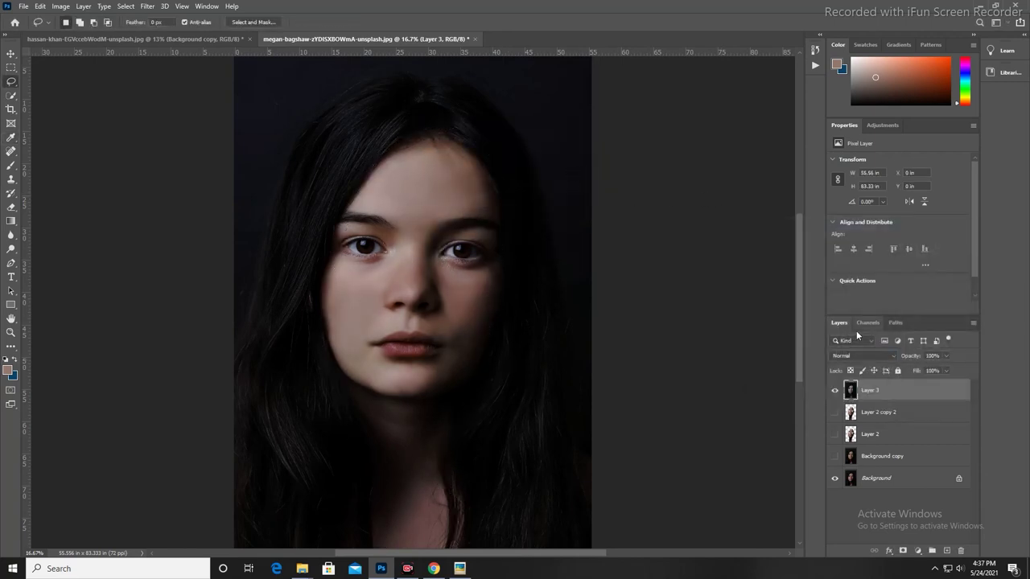
scroll(542, 230, "down", 2)
scroll(543, 347, "up", 1)
left_click(835, 391)
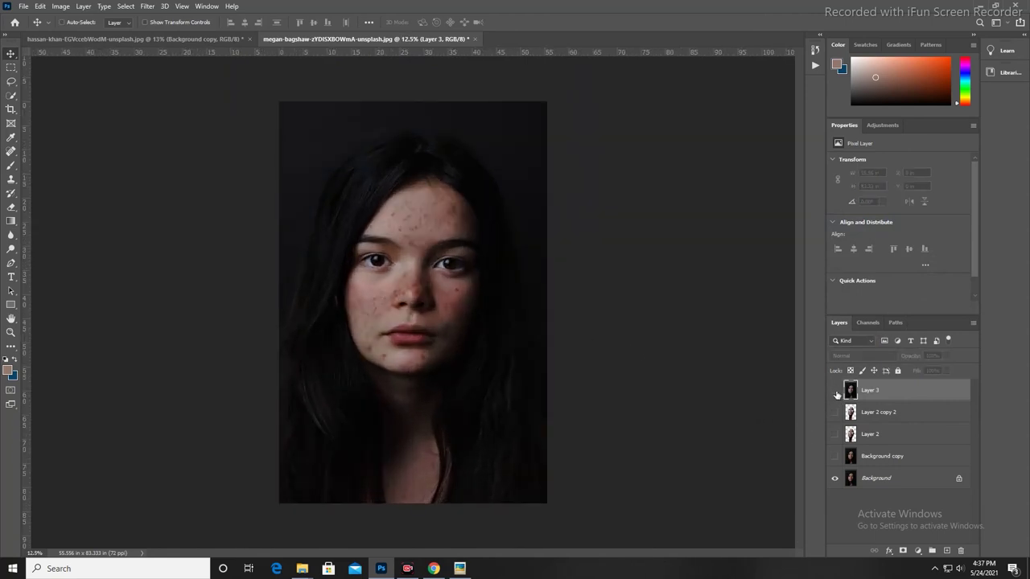
key("ctrl+plus")
left_click(834, 390)
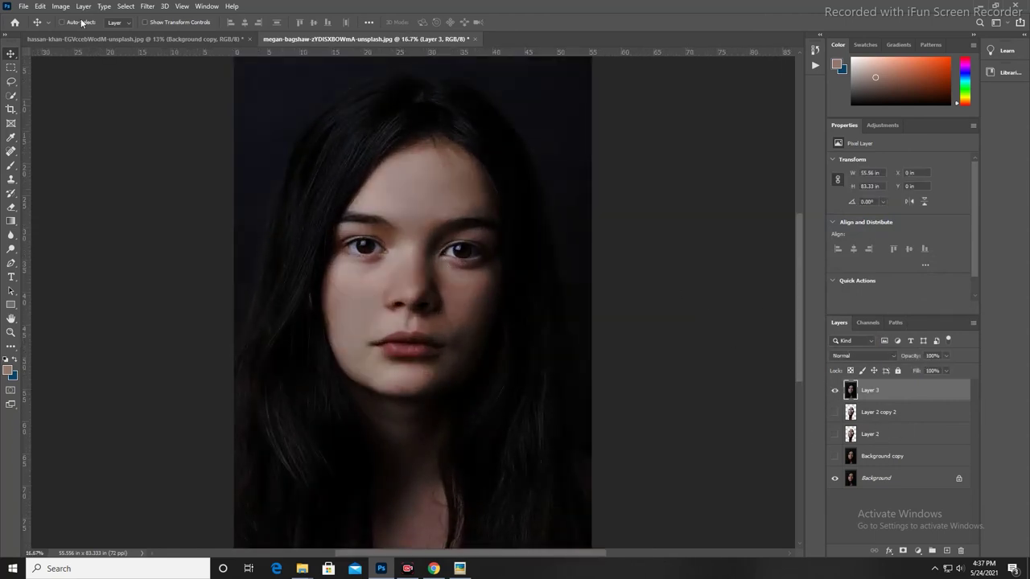
- Apply Selective Color to Reds: Cyan -16, Magenta +4, Yellow +31
left_click(61, 5)
mouse_move(775, 251)
left_mouse_down()
mouse_move(766, 252)
mouse_move(777, 275)
left_mouse_up()
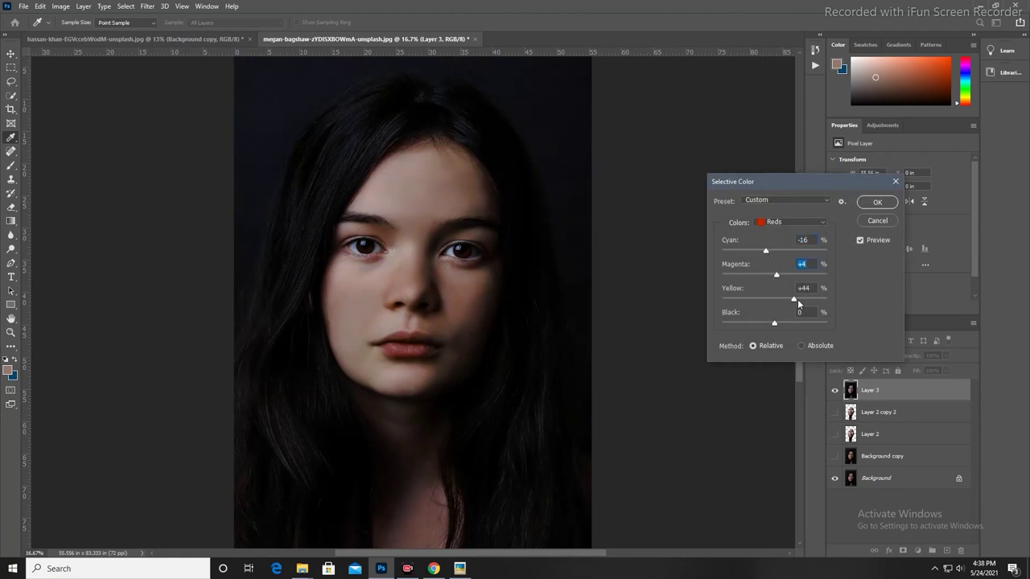
key("ctrl+minus")
key("ctrl+plus")
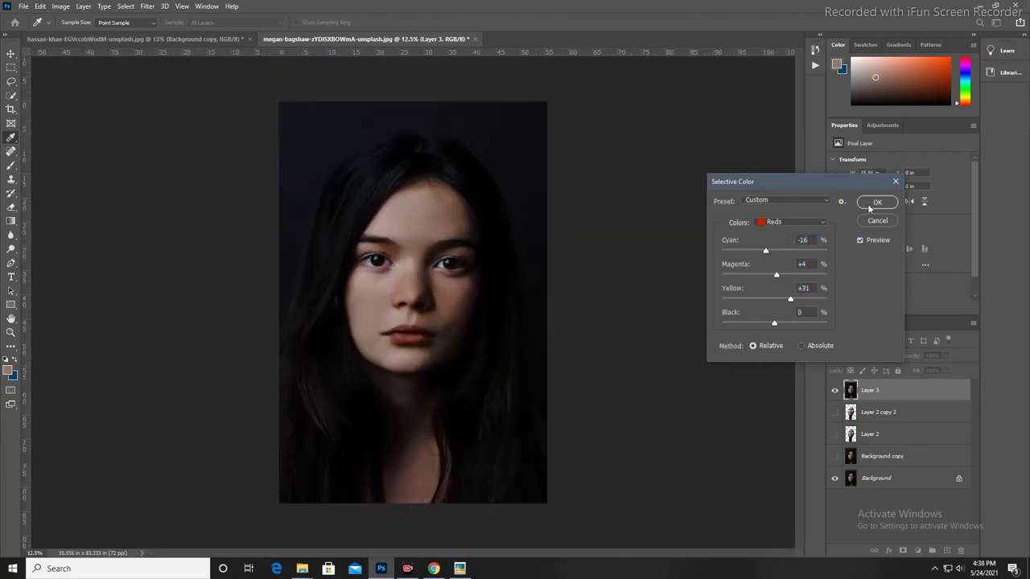
key("Return")
- Compare the warmed skin with the original, leaving Layer 3 hidden
key("v")
left_click(835, 390)
left_click(835, 390)
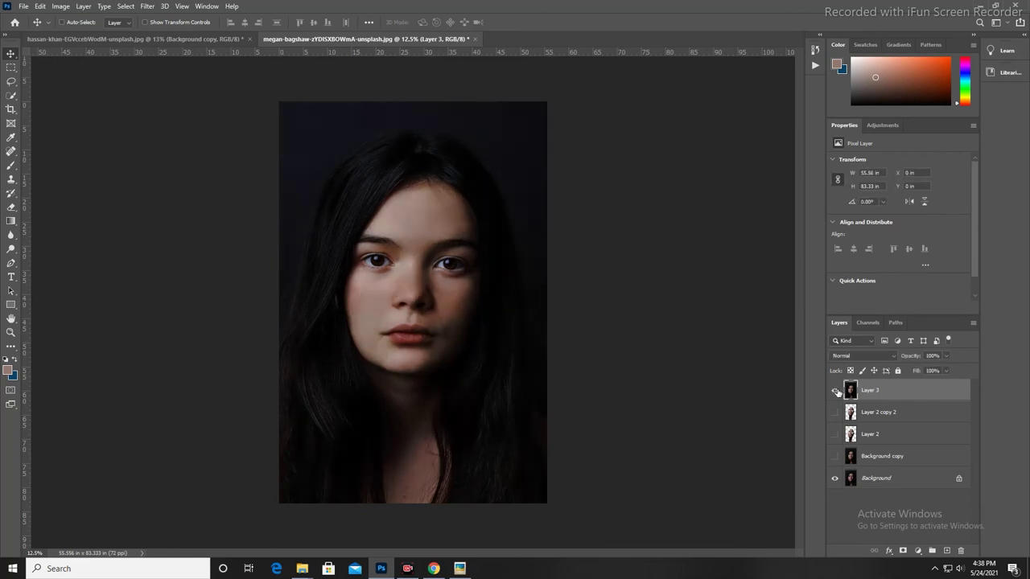
left_click(835, 390)
left_click(835, 390)
left_click(835, 390)
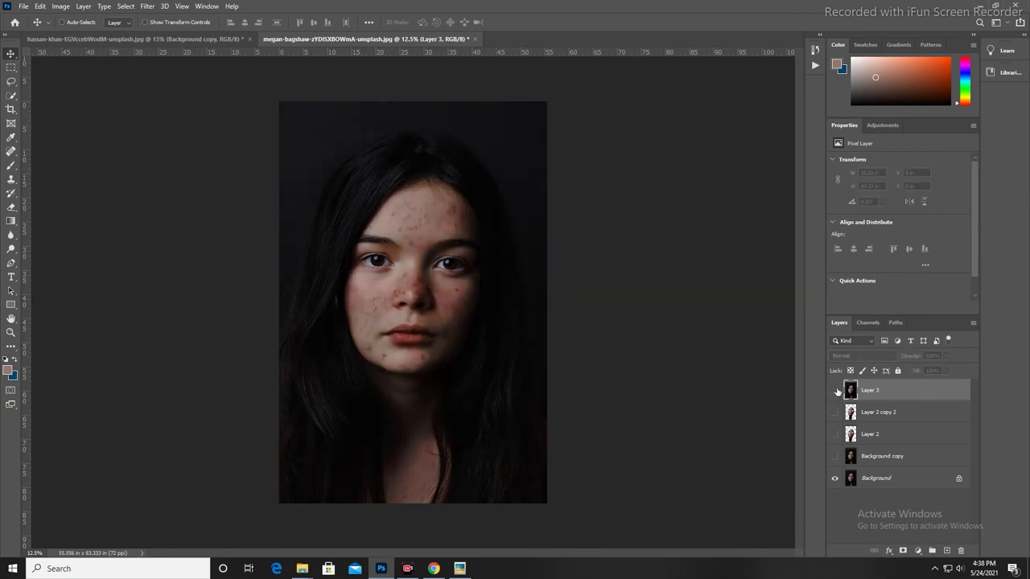
- Add 'Thankyou' text on the lower portrait, scale it up large and position it
key("t")
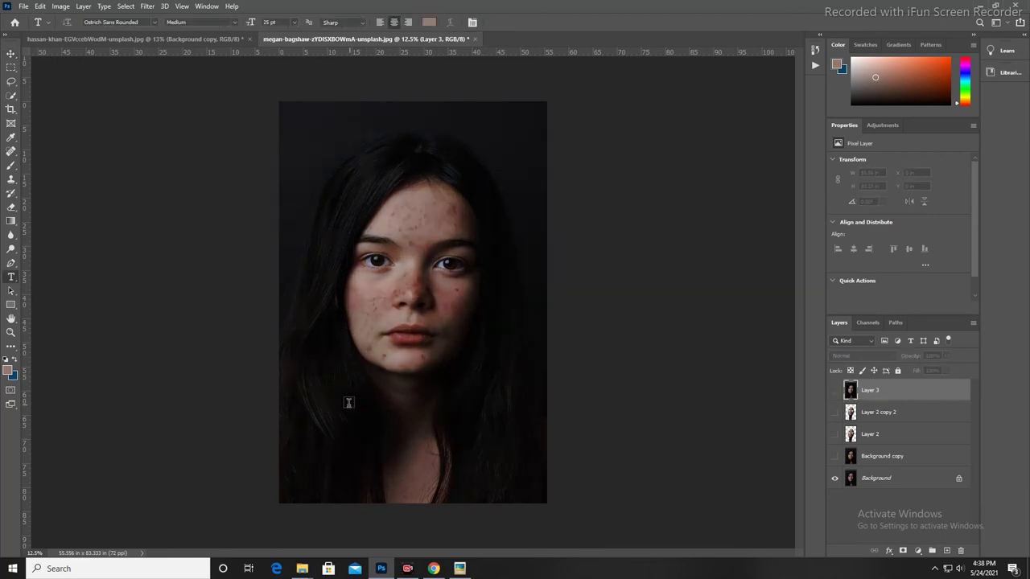
left_click(349, 405)
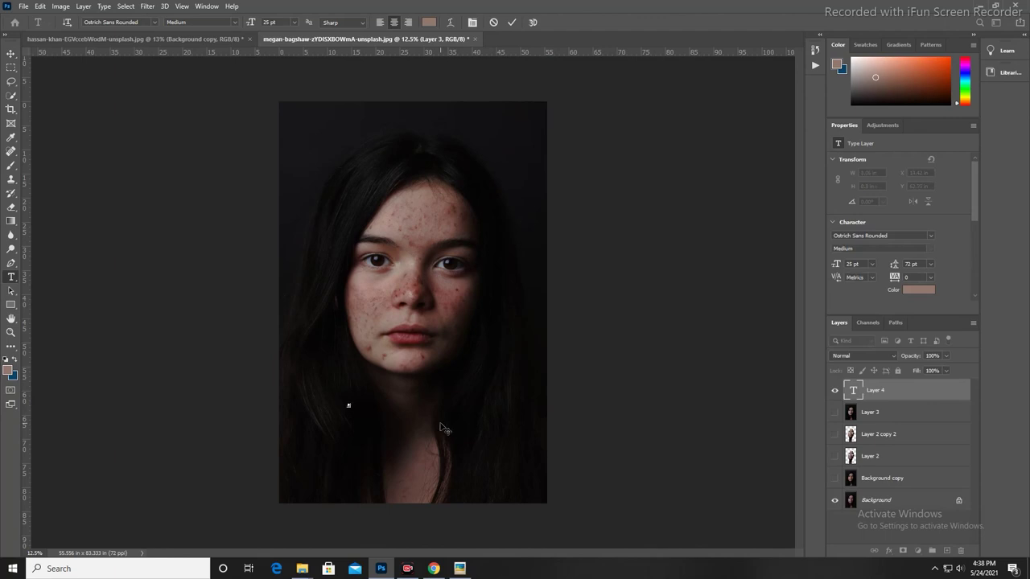
left_click(270, 23)
type("Thankyou")
key("ctrl+t")
left_click_drag(379, 420, 538, 501)
left_click_drag(443, 434, 406, 410)
key("Return")
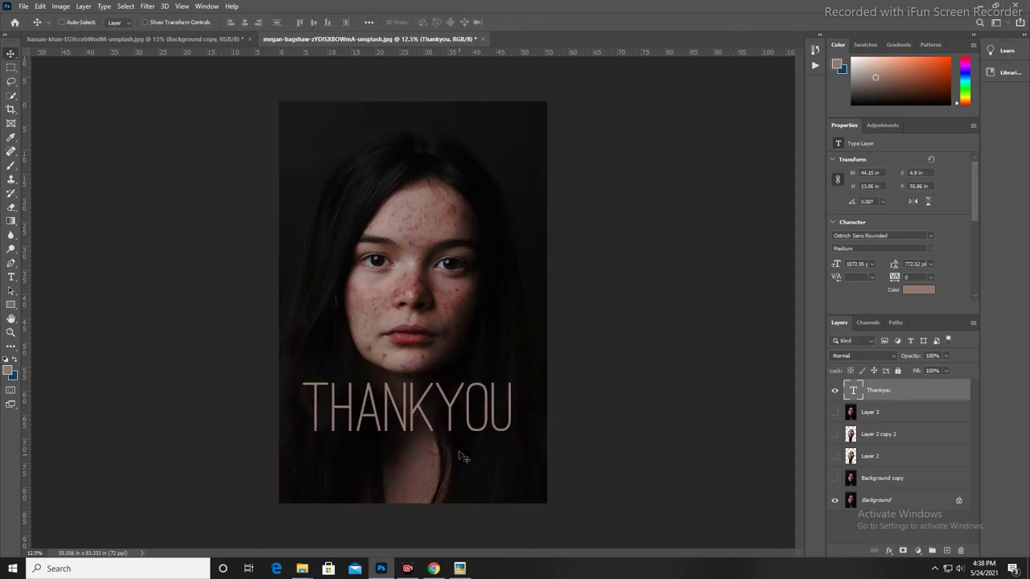